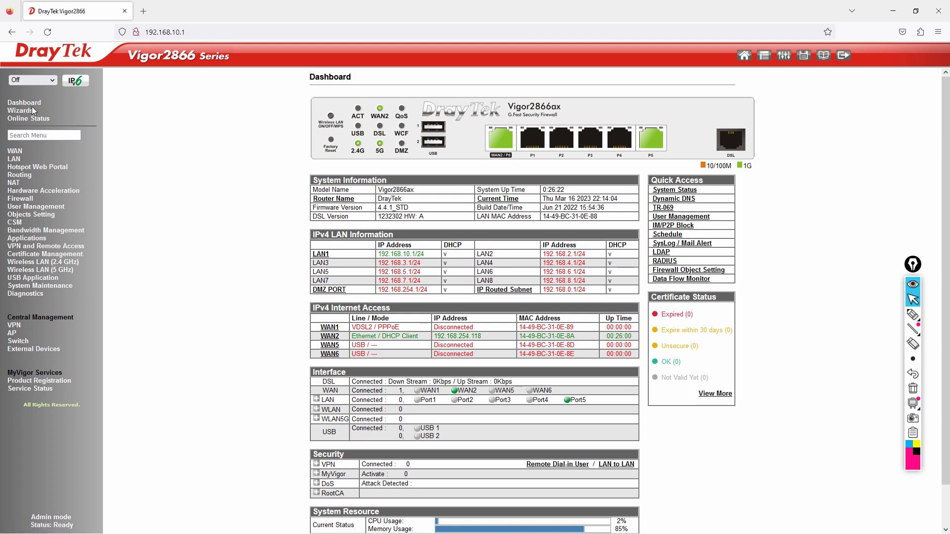
- Expand the Wireless LAN (2.4 GHz) menu in the dashboard sidebar
{"action": "left_click", "coordinate": [42, 262]}
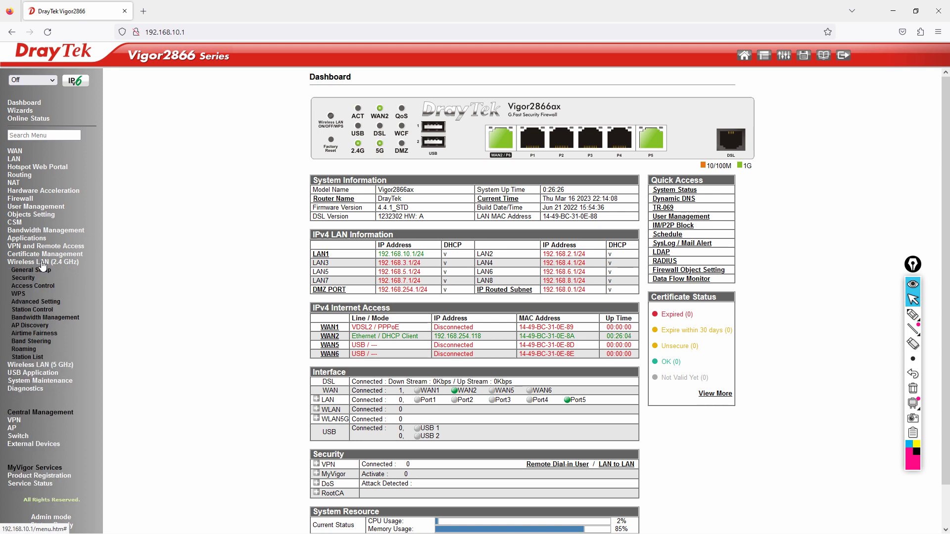
- Open the 2.4 GHz General Setup page and point out Enable Wireless LAN, SSID 1 and Mode
{"action": "left_click", "coordinate": [43, 272]}
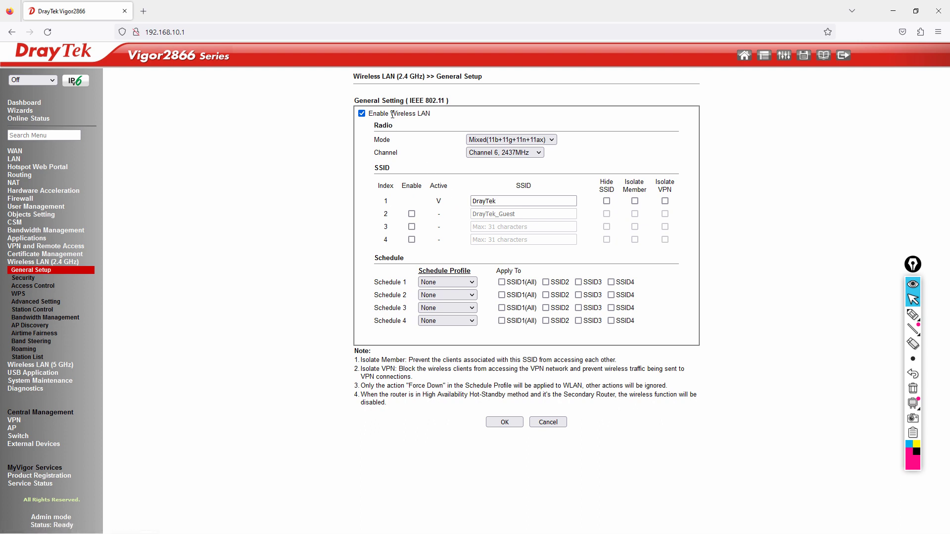
{"action": "left_click_drag", "start_coordinate": [370, 114], "coordinate": [436, 127]}
{"action": "left_click", "coordinate": [419, 129]}
{"action": "left_click", "coordinate": [487, 197]}
{"action": "double_click", "coordinate": [377, 139]}
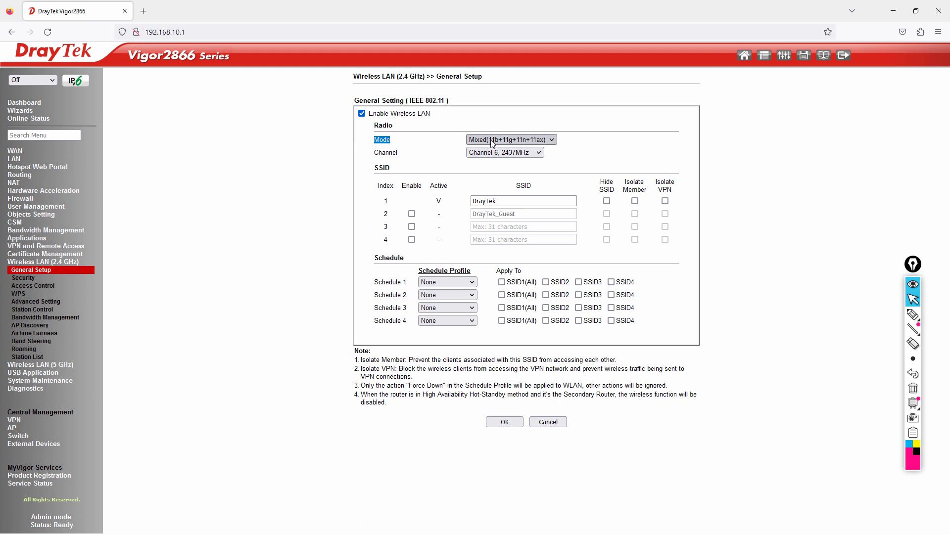
{"action": "left_click", "coordinate": [551, 141]}
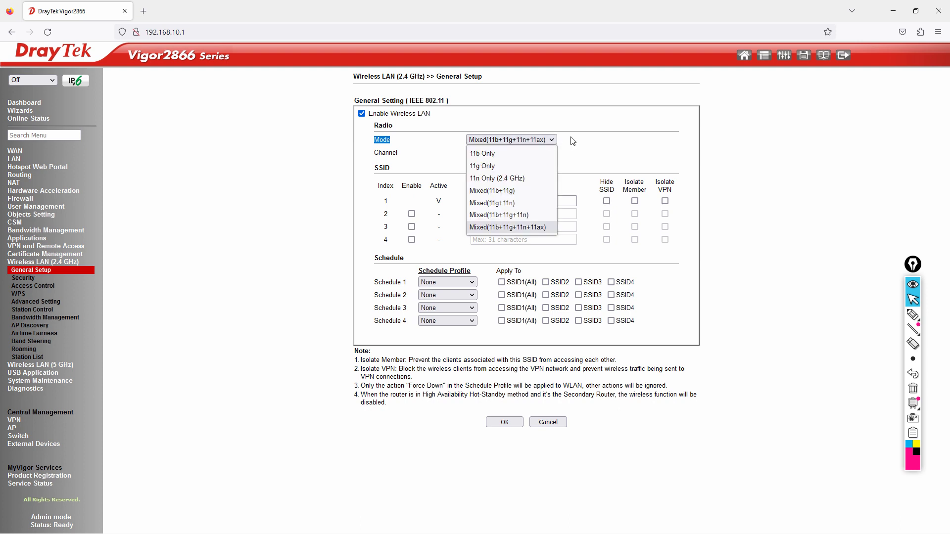
{"action": "left_click", "coordinate": [551, 142]}
{"action": "left_click", "coordinate": [540, 155]}
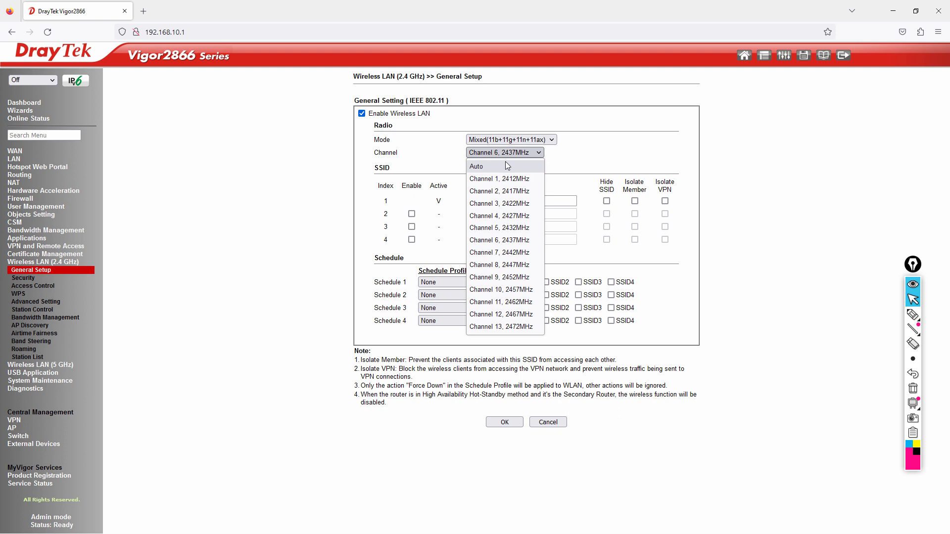
{"action": "left_click", "coordinate": [573, 160]}
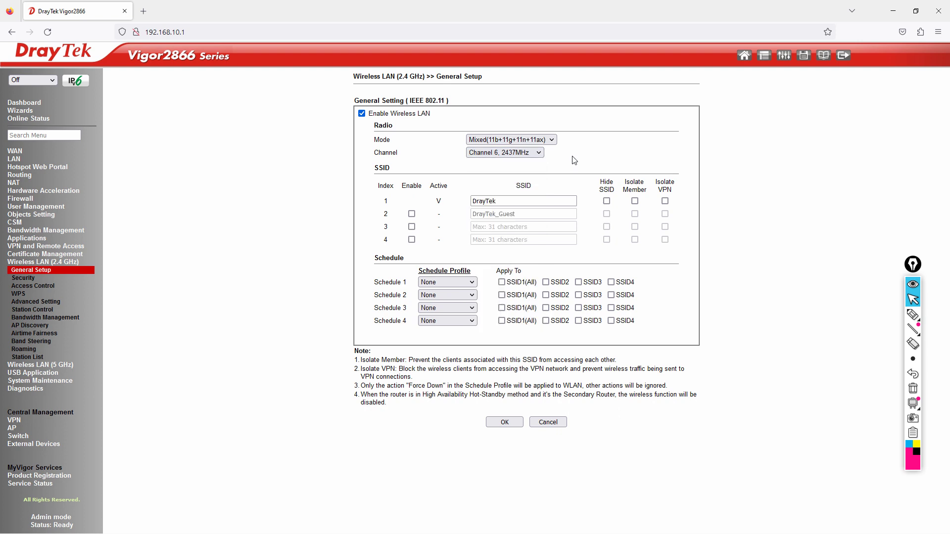
{"action": "left_click", "coordinate": [915, 450]}
{"action": "left_click", "coordinate": [912, 314]}
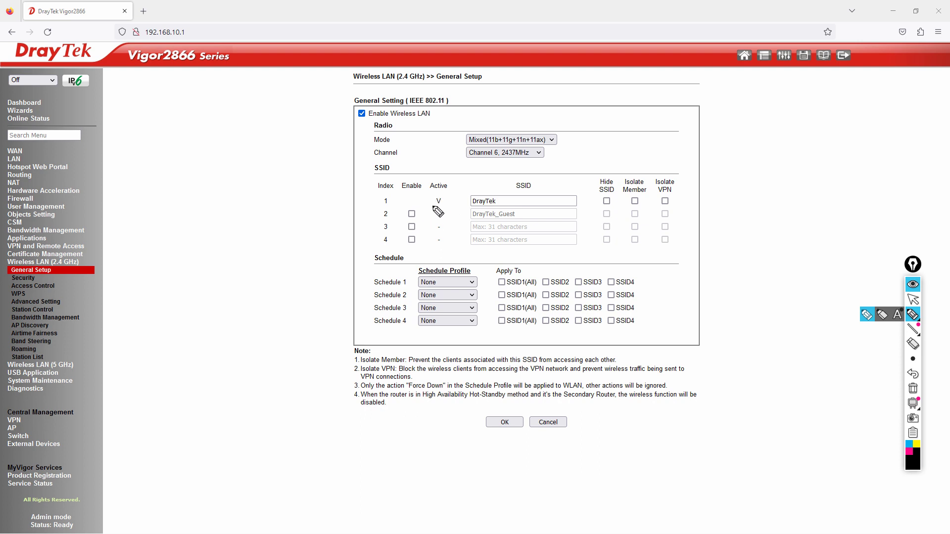
{"action": "left_click_drag", "start_coordinate": [486, 184], "coordinate": [499, 180]}
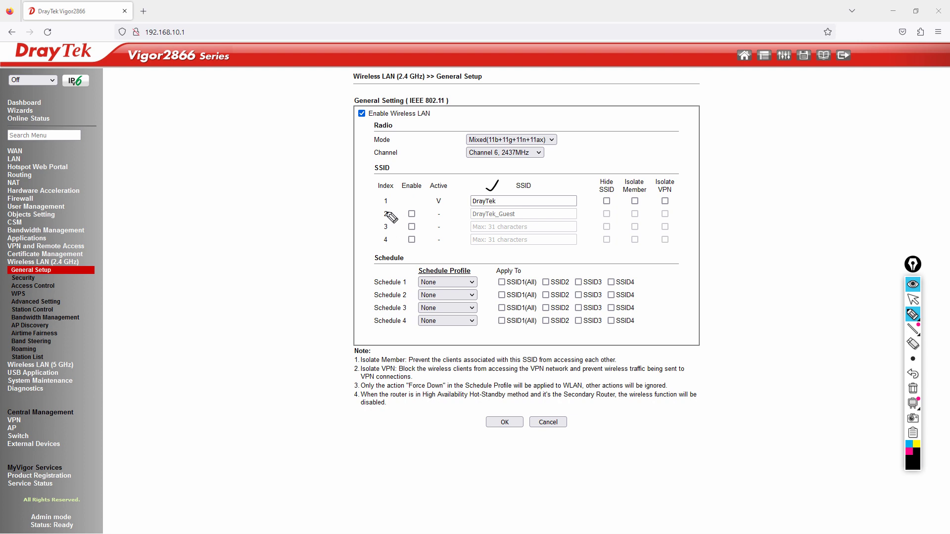
{"action": "mouse_move", "coordinate": [377, 210]}
{"action": "left_mouse_down"}
{"action": "mouse_move", "coordinate": [380, 248]}
{"action": "mouse_move", "coordinate": [379, 209]}
{"action": "mouse_move", "coordinate": [395, 212]}
{"action": "mouse_move", "coordinate": [396, 244]}
{"action": "mouse_move", "coordinate": [382, 251]}
{"action": "left_mouse_up"}
{"action": "mouse_move", "coordinate": [471, 267]}
{"action": "left_mouse_down"}
{"action": "mouse_move", "coordinate": [419, 268]}
{"action": "mouse_move", "coordinate": [441, 282]}
{"action": "mouse_move", "coordinate": [464, 258]}
{"action": "left_mouse_up"}
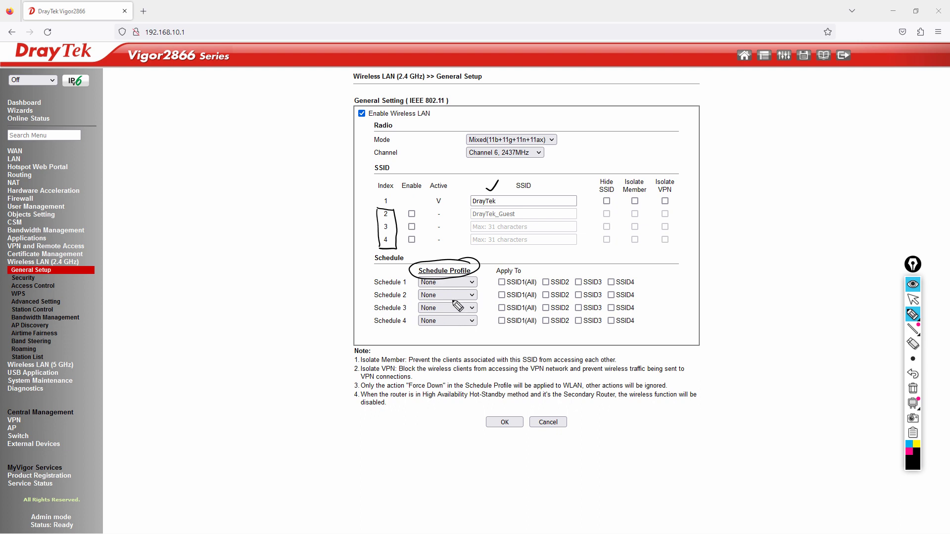
{"action": "mouse_move", "coordinate": [362, 280]}
{"action": "left_mouse_down"}
{"action": "mouse_move", "coordinate": [372, 275]}
{"action": "mouse_move", "coordinate": [372, 311]}
{"action": "left_mouse_up"}
{"action": "mouse_move", "coordinate": [290, 284]}
{"action": "left_mouse_down"}
{"action": "mouse_move", "coordinate": [285, 292]}
{"action": "mouse_move", "coordinate": [303, 293]}
{"action": "mouse_move", "coordinate": [313, 276]}
{"action": "mouse_move", "coordinate": [329, 276]}
{"action": "left_mouse_up"}
{"action": "mouse_move", "coordinate": [287, 304]}
{"action": "left_mouse_down"}
{"action": "mouse_move", "coordinate": [335, 278]}
{"action": "mouse_move", "coordinate": [297, 321]}
{"action": "mouse_move", "coordinate": [356, 286]}
{"action": "left_mouse_up"}
{"action": "left_click", "coordinate": [303, 315]}
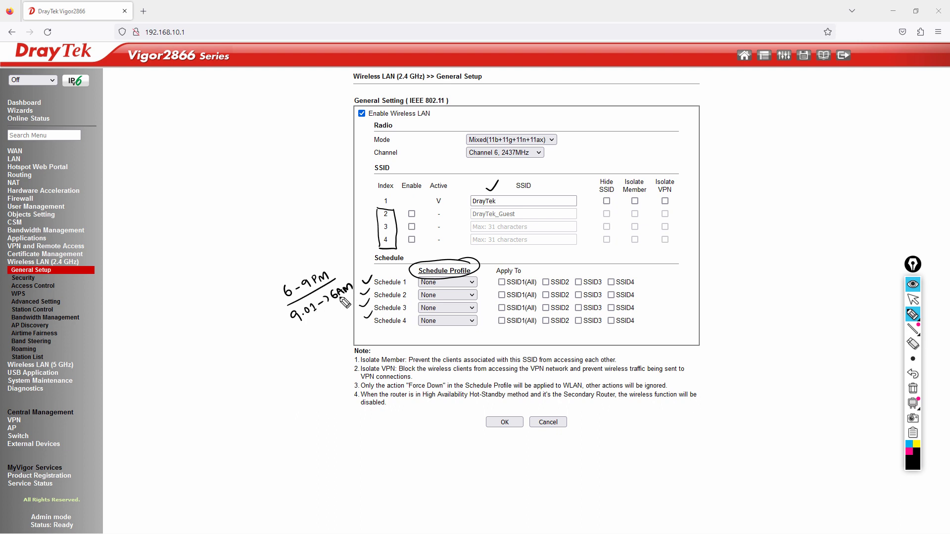
{"action": "mouse_move", "coordinate": [295, 331]}
{"action": "left_mouse_down"}
{"action": "mouse_move", "coordinate": [356, 294]}
{"action": "mouse_move", "coordinate": [287, 324]}
{"action": "left_mouse_up"}
{"action": "left_click_drag", "start_coordinate": [285, 315], "coordinate": [277, 325]}
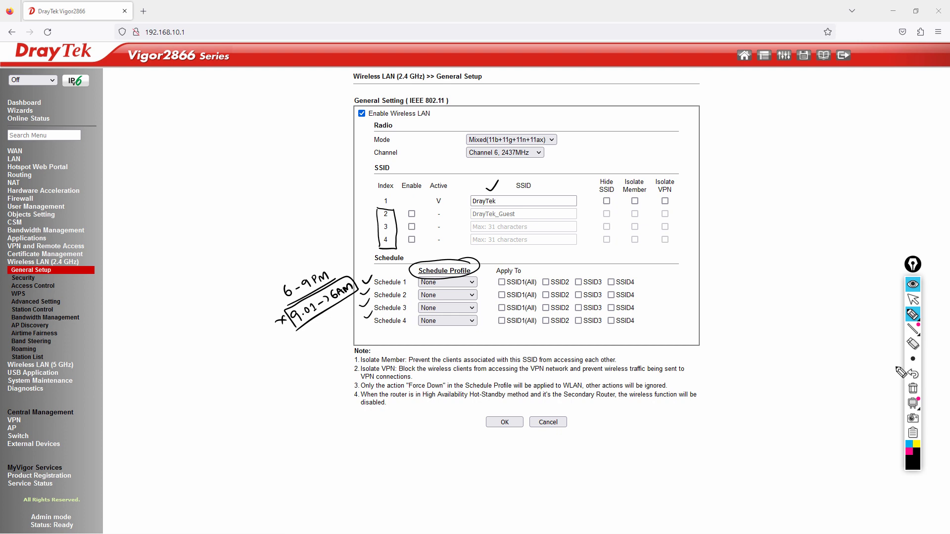
{"action": "left_click", "coordinate": [912, 389]}
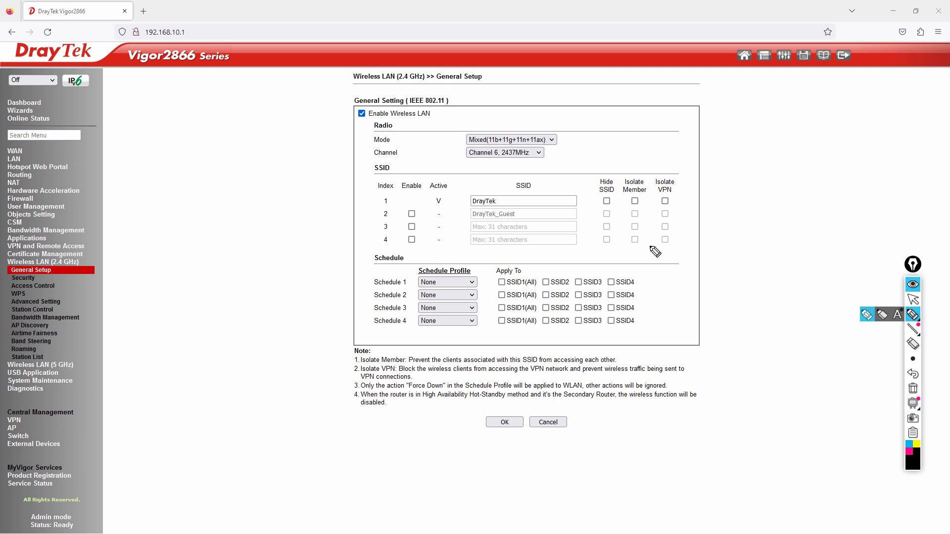
{"action": "left_click_drag", "start_coordinate": [604, 200], "coordinate": [670, 194]}
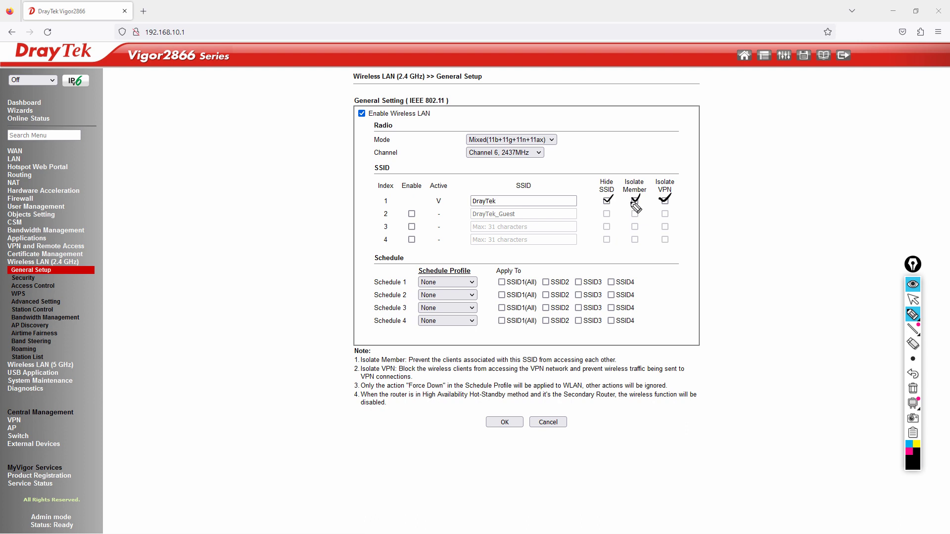
{"action": "mouse_move", "coordinate": [907, 365]}
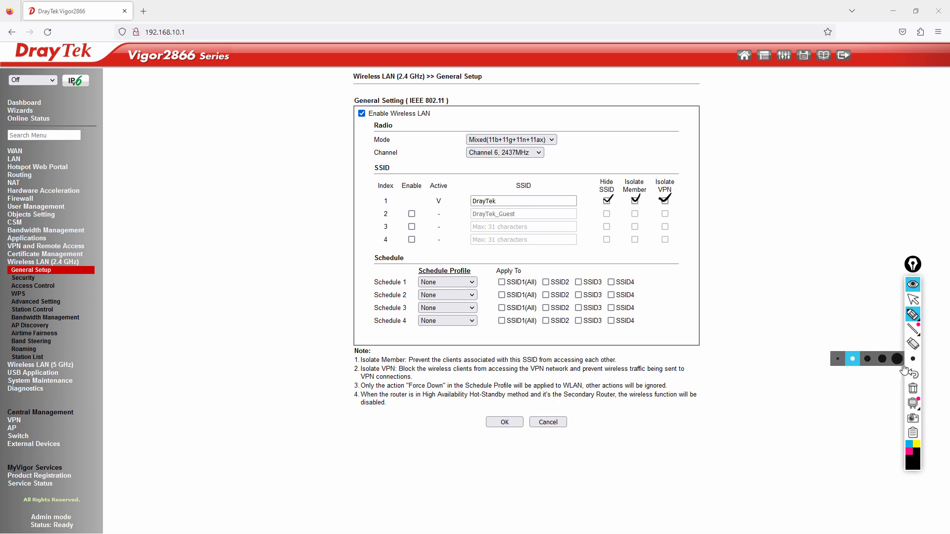
{"action": "left_click_drag", "start_coordinate": [615, 198], "coordinate": [596, 203]}
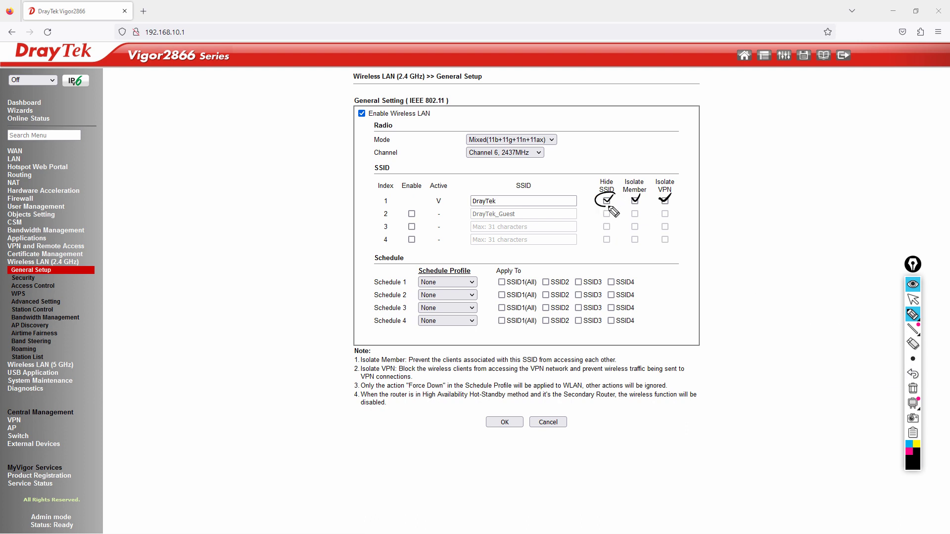
{"action": "left_click", "coordinate": [913, 389]}
{"action": "left_click", "coordinate": [911, 302]}
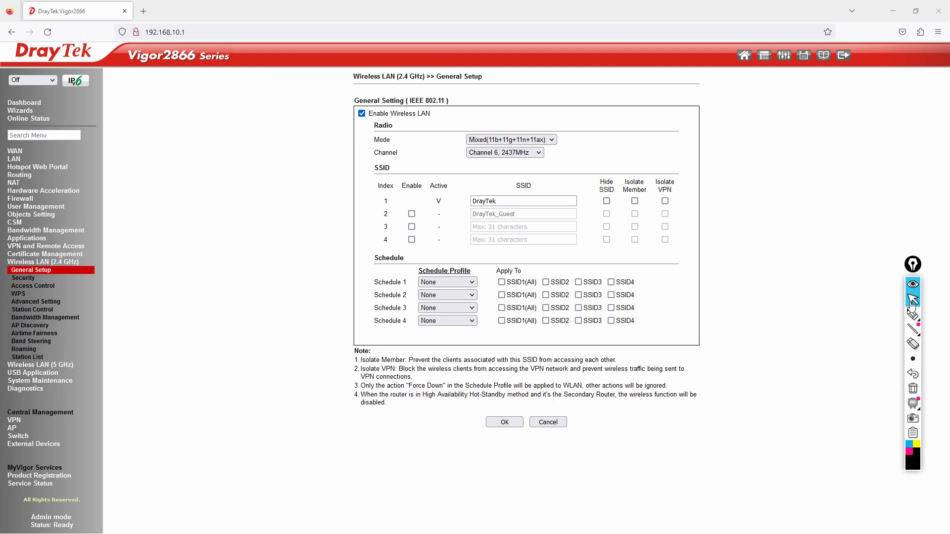
- Replace SSID 1's name DrayTek with DVCOM-2.4Ghz and save the General Setup page
{"action": "double_click", "coordinate": [522, 202]}
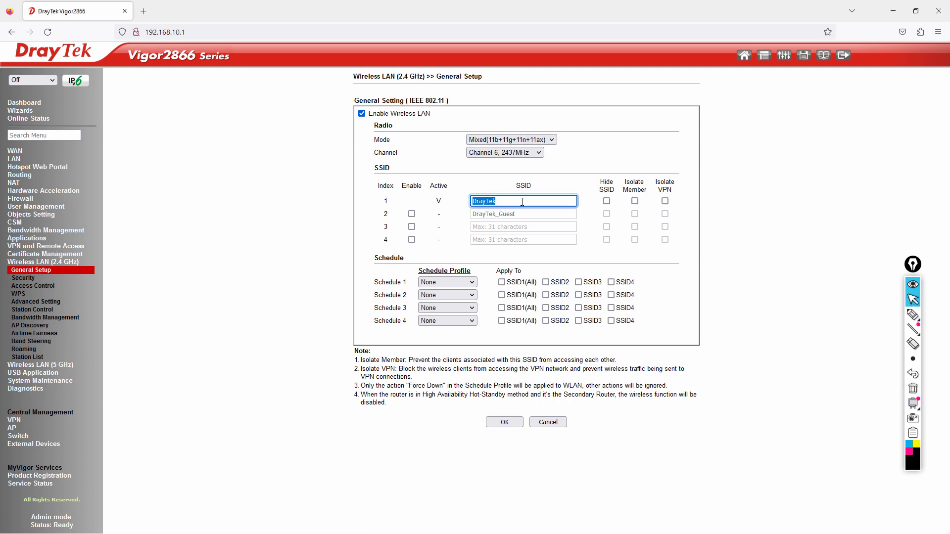
{"action": "type", "text": "DVCOM-2.4Ghz"}
{"action": "left_click", "coordinate": [504, 422]}
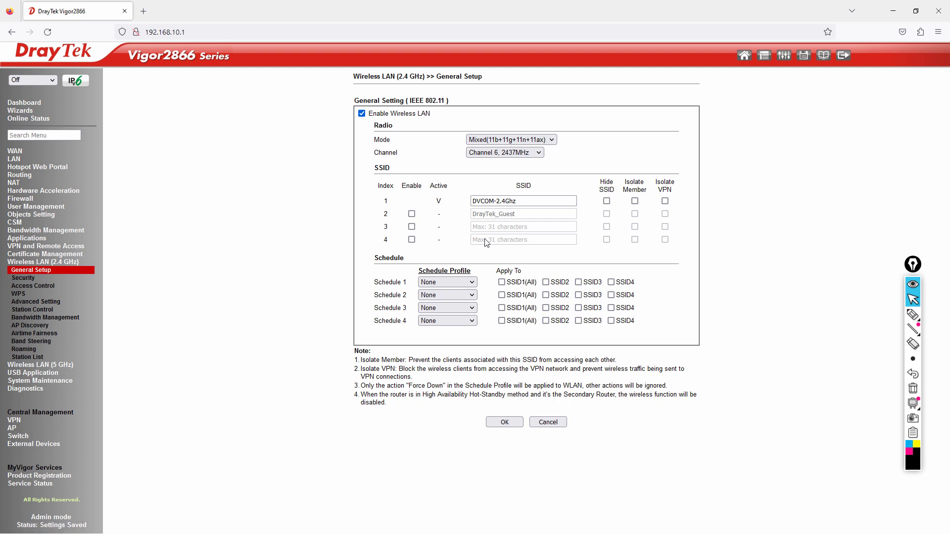
- Keep 2.4 GHz security at WPA2/PSK, save a new pre-shared key, and decline the browser's password save
{"action": "left_click", "coordinate": [23, 277]}
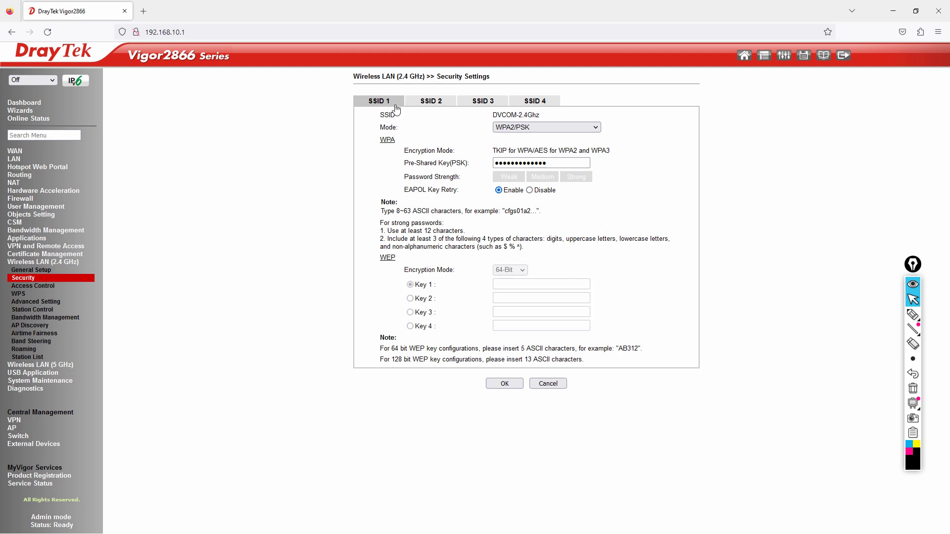
{"action": "left_click", "coordinate": [548, 127]}
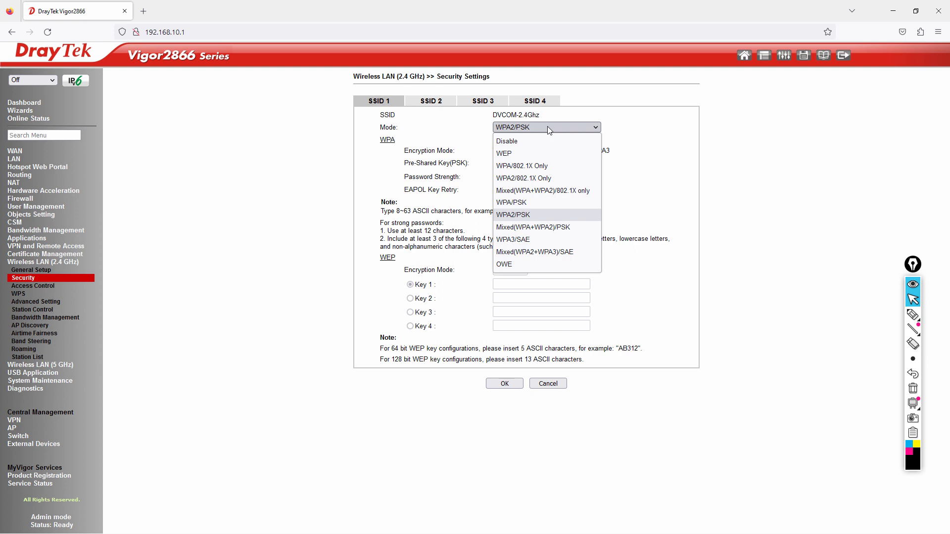
{"action": "left_click", "coordinate": [527, 214]}
{"action": "double_click", "coordinate": [575, 164]}
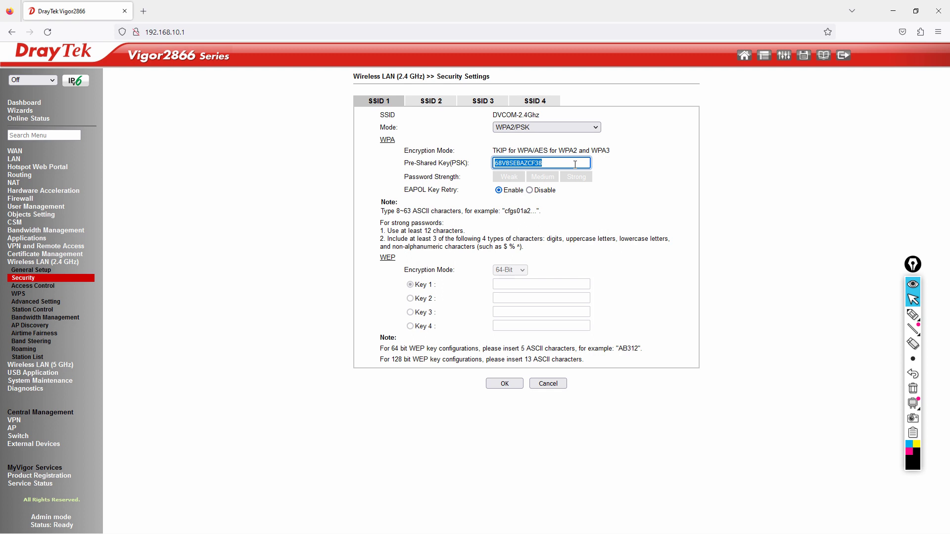
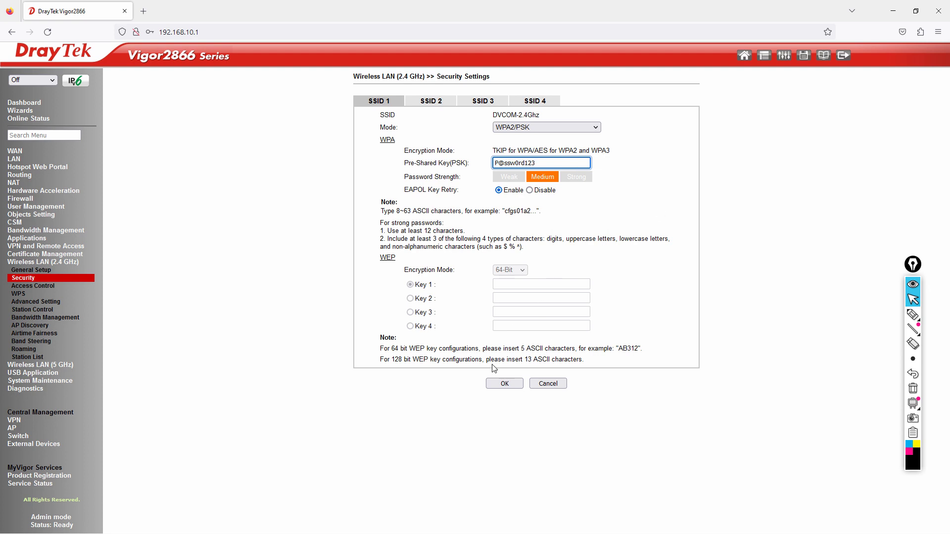
{"action": "left_click", "coordinate": [510, 385]}
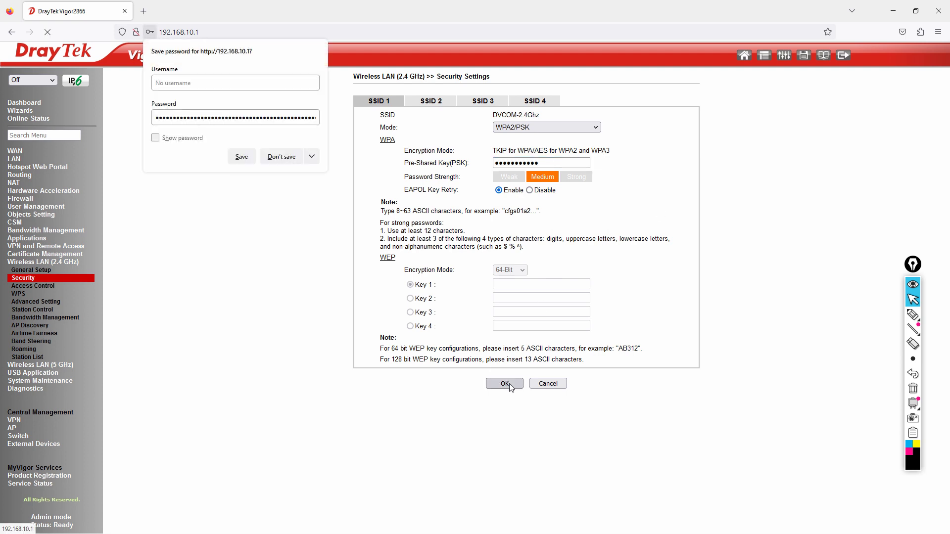
{"action": "left_click", "coordinate": [291, 162]}
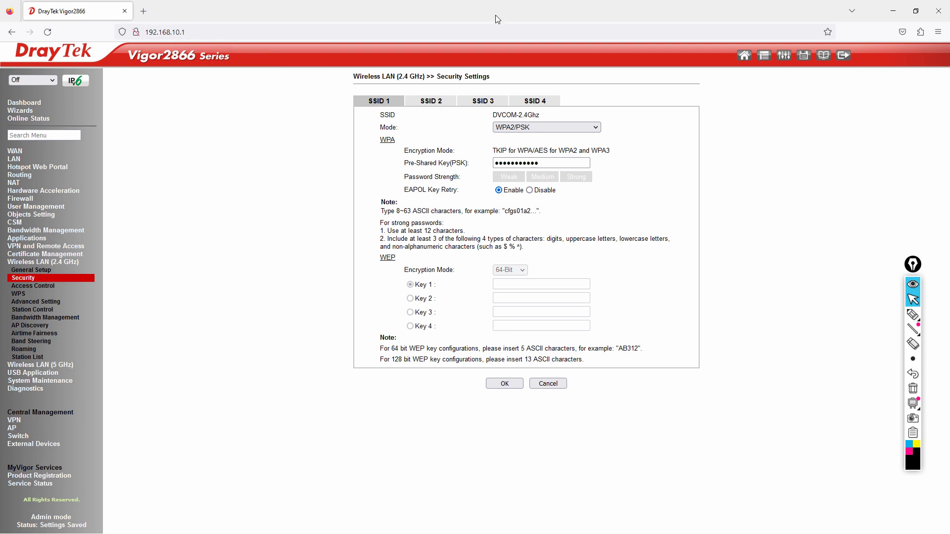
- Recheck the 2.4 GHz General Setup and Security pages, then open the 5 GHz General Setup
{"action": "left_click", "coordinate": [22, 270]}
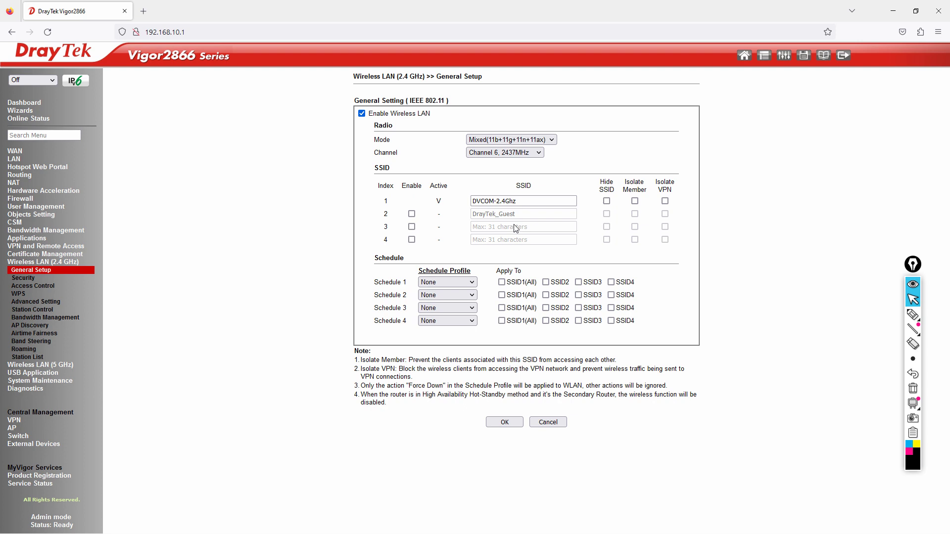
{"action": "left_click", "coordinate": [28, 280]}
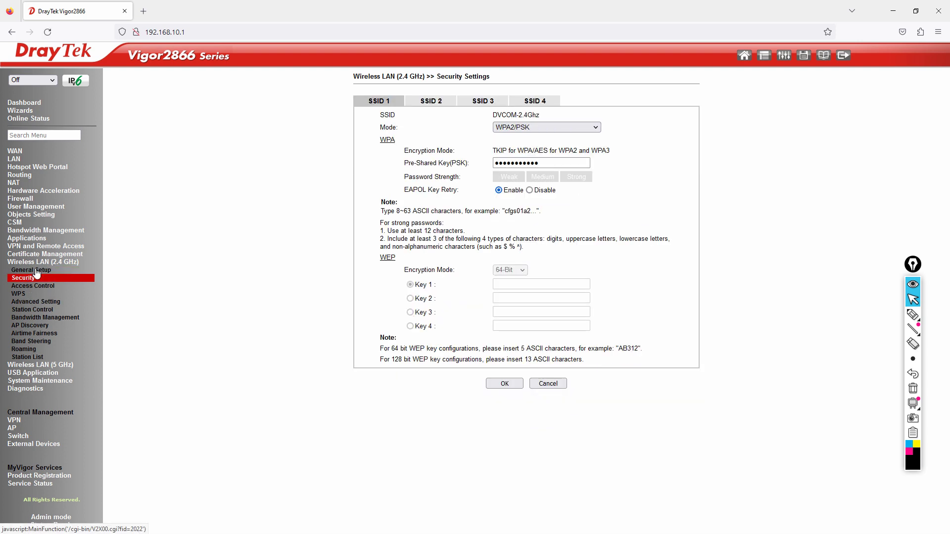
{"action": "left_click", "coordinate": [58, 364]}
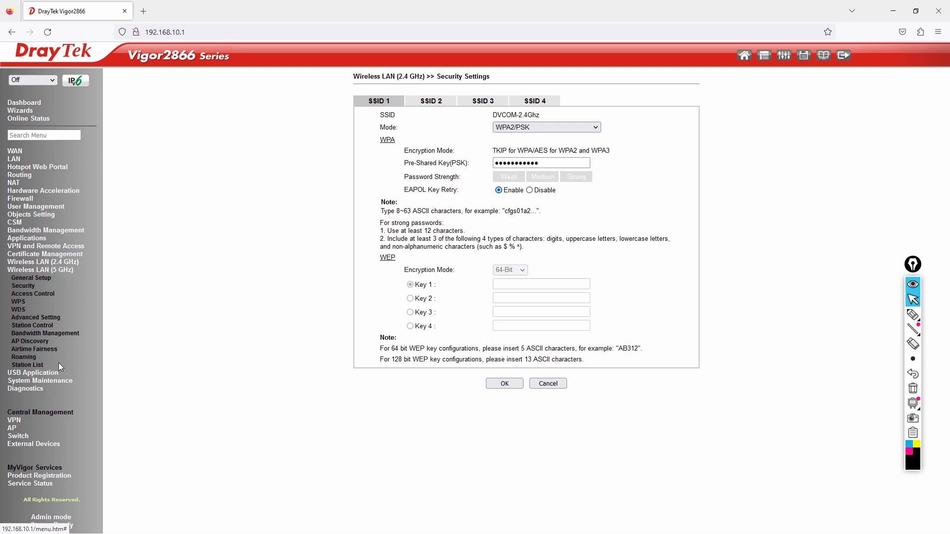
{"action": "left_click", "coordinate": [35, 280]}
- Replace the 5 GHz SSID 1 name DrayTek_5G with DVCOM-5Ghz and save
{"action": "left_click", "coordinate": [510, 201]}
{"action": "left_click_drag", "start_coordinate": [510, 201], "coordinate": [443, 206]}
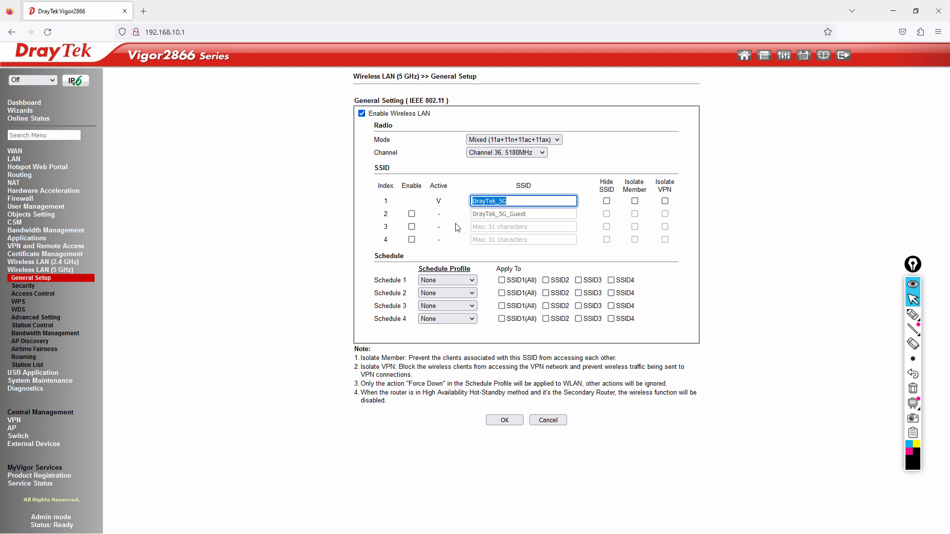
{"action": "type", "text": "DVCOM"}
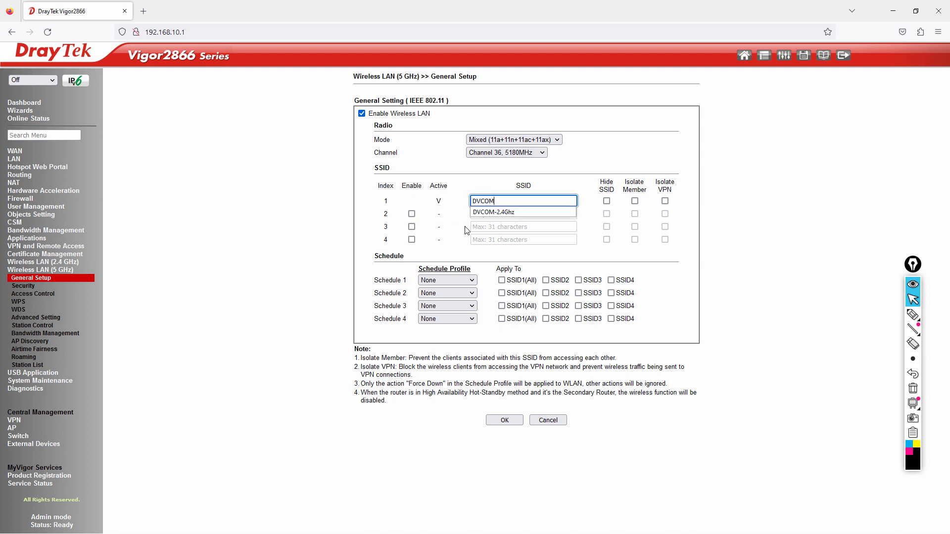
{"action": "type", "text": "-5Ghz"}
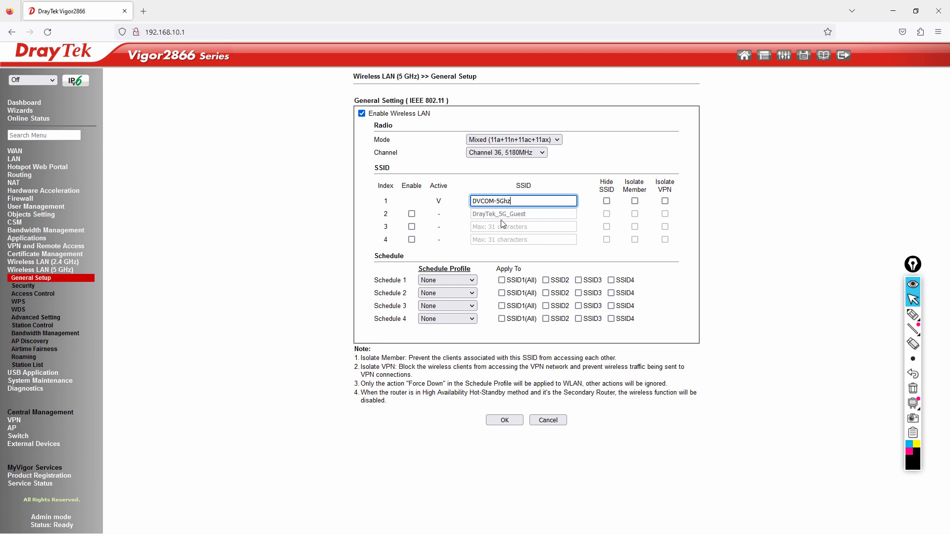
{"action": "left_click", "coordinate": [505, 420]}
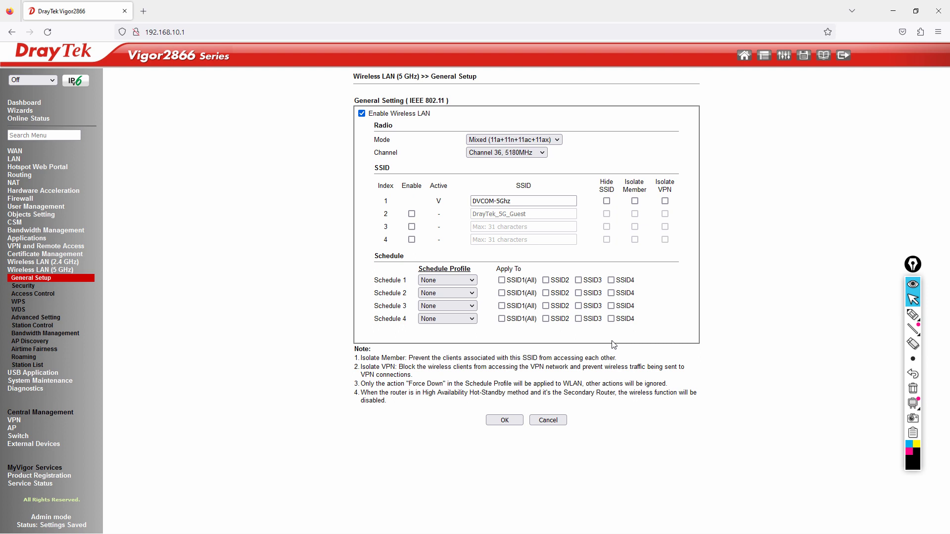
- Enter a new 5 GHz pre-shared key, save it, and decline storing it in the browser
{"action": "left_click", "coordinate": [31, 289]}
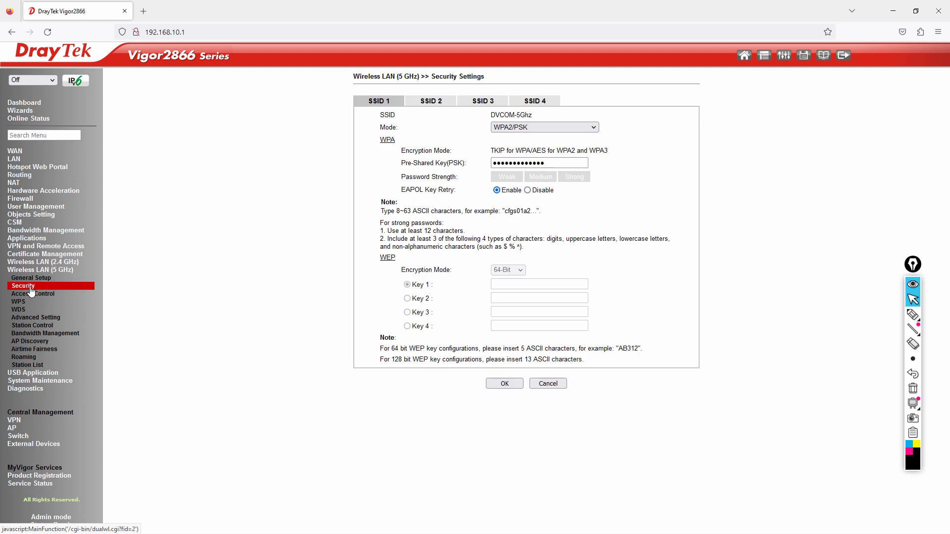
{"action": "left_click", "coordinate": [557, 162]}
{"action": "double_click", "coordinate": [557, 162]}
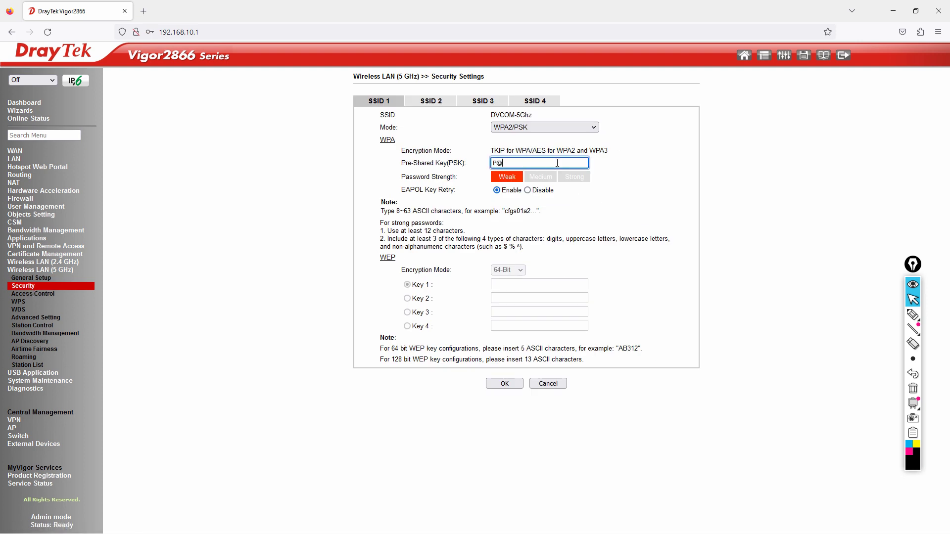
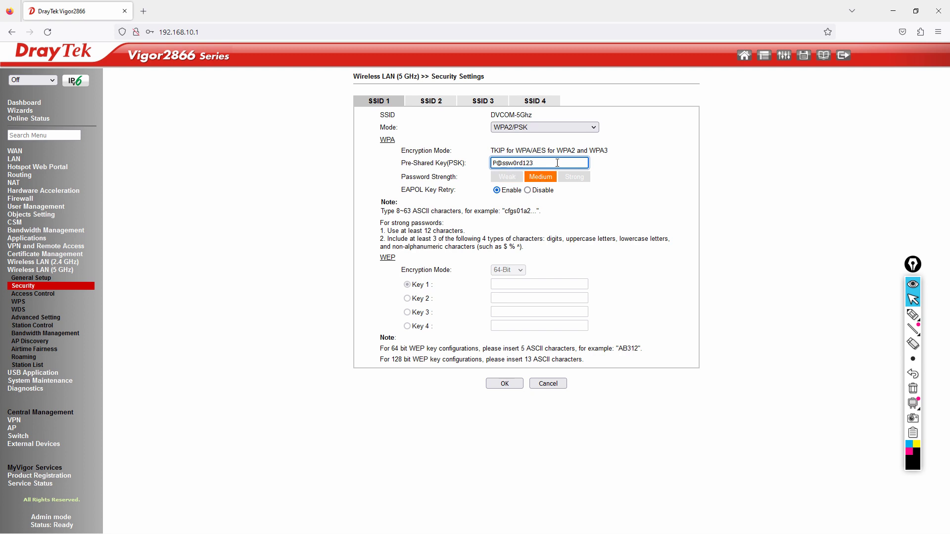
{"action": "left_click", "coordinate": [495, 388]}
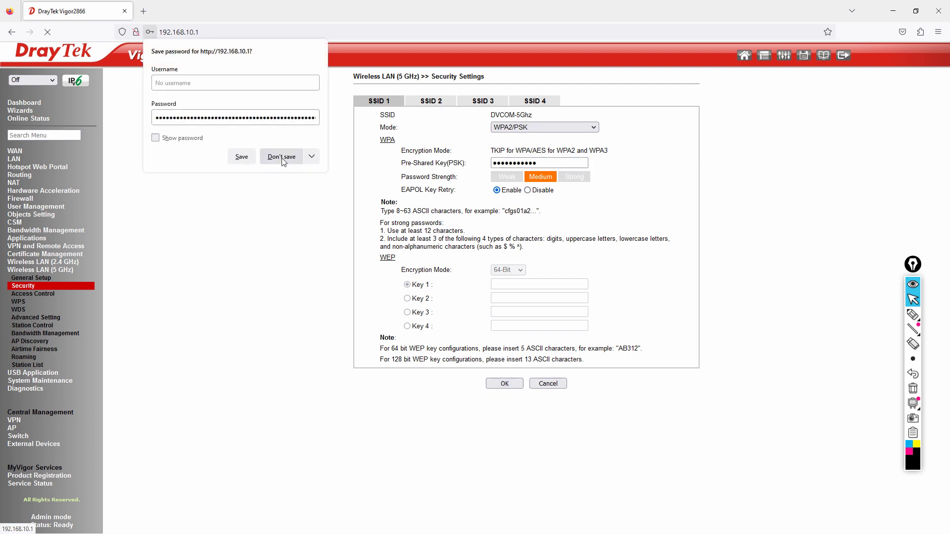
{"action": "left_click", "coordinate": [282, 160]}
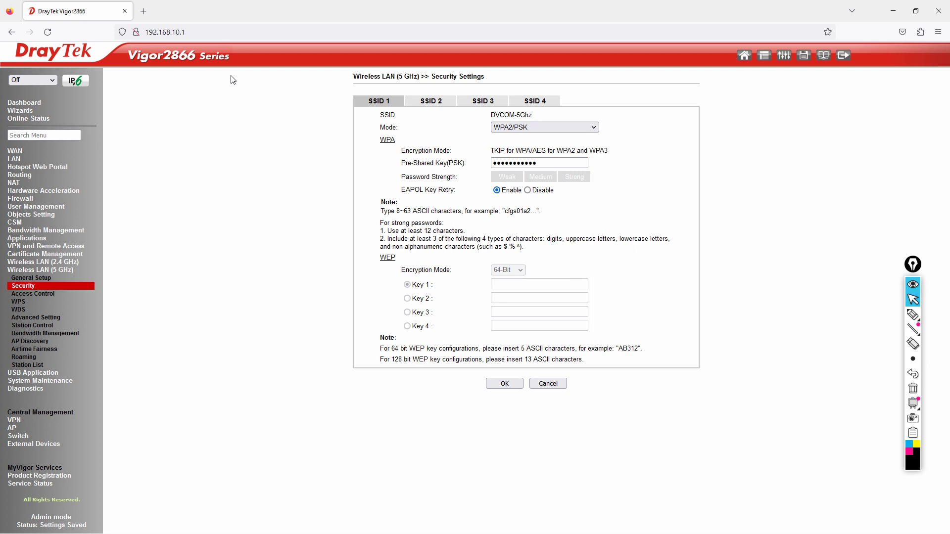
- Revisit the 5 GHz General Setup and Security pages and reveal the saved key to verify it
{"action": "left_click", "coordinate": [46, 279]}
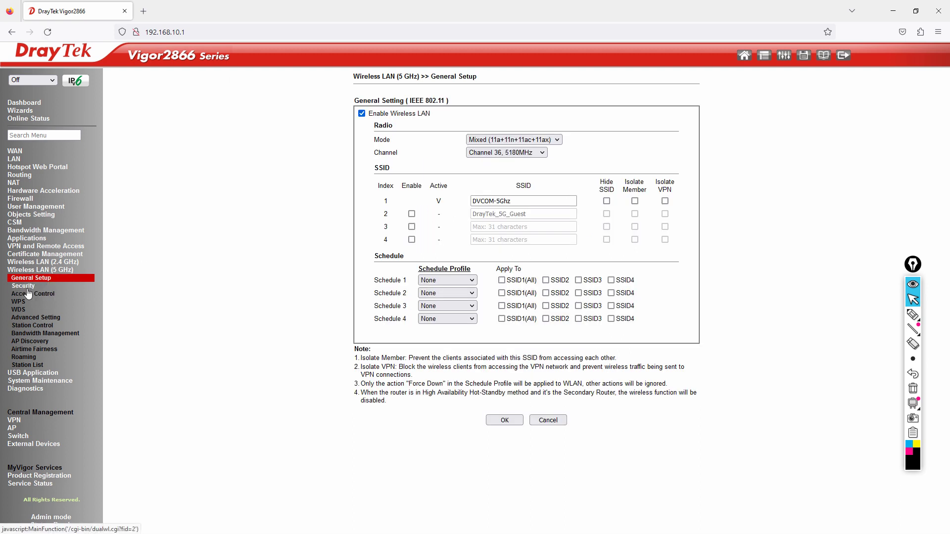
{"action": "left_click", "coordinate": [28, 289]}
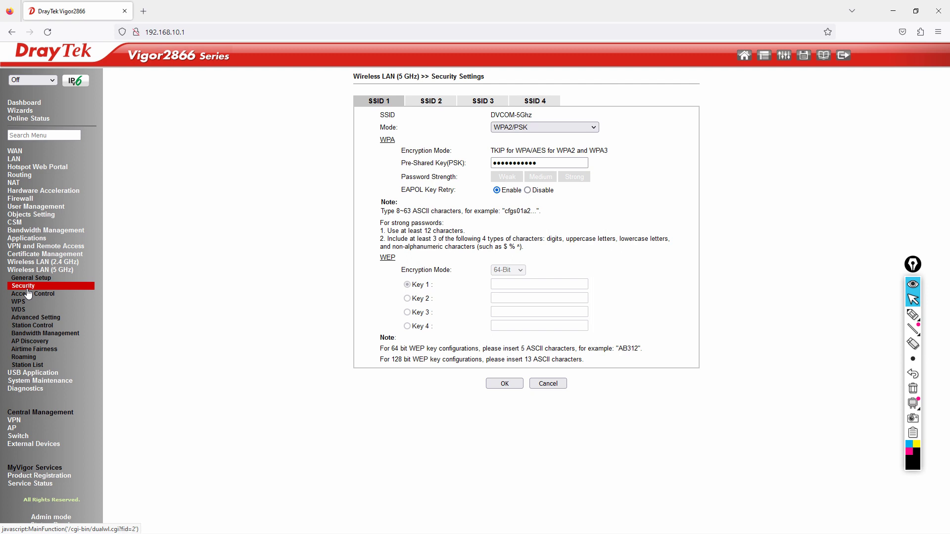
{"action": "left_click", "coordinate": [550, 162]}
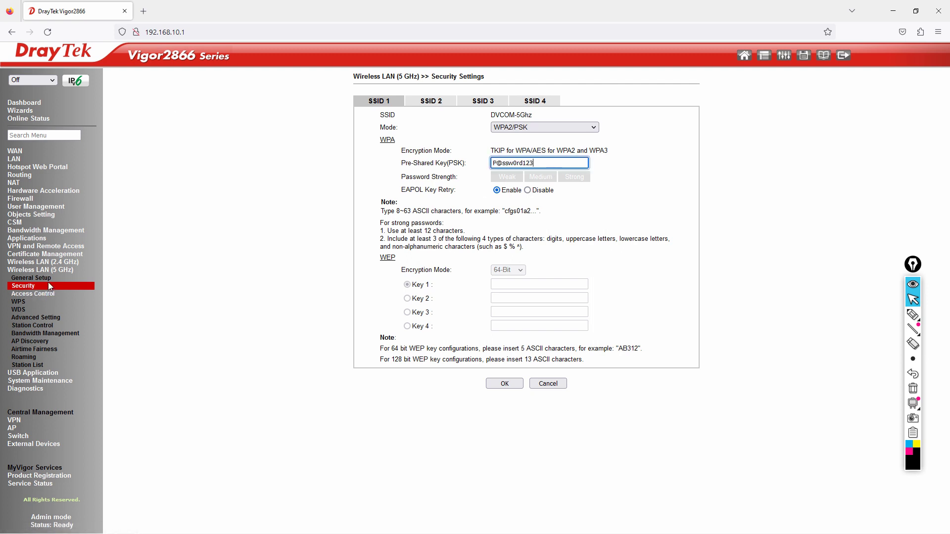
{"action": "left_click", "coordinate": [58, 262]}
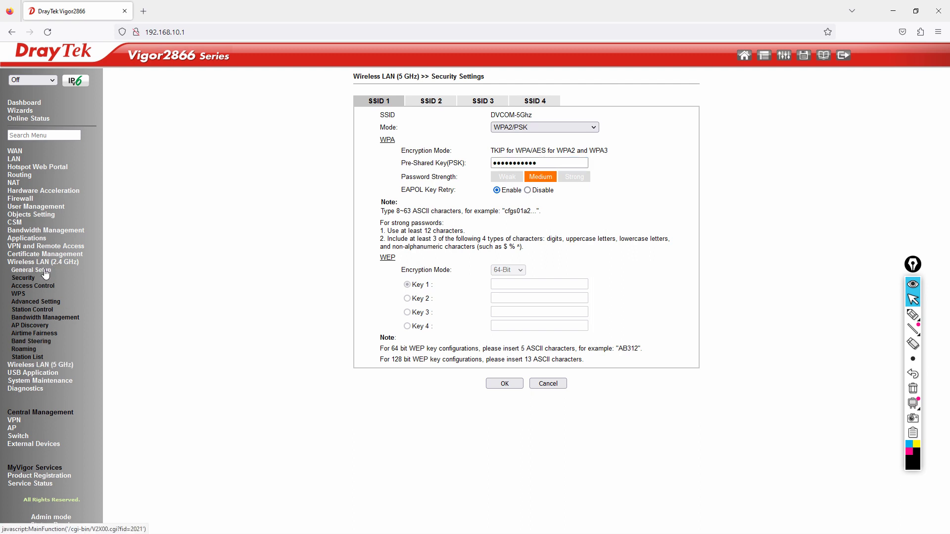
- Browse the 2.4 GHz Security, AP Discovery, Station Control, Advanced and Access Control pages, ending on General Setup
{"action": "left_click", "coordinate": [39, 272]}
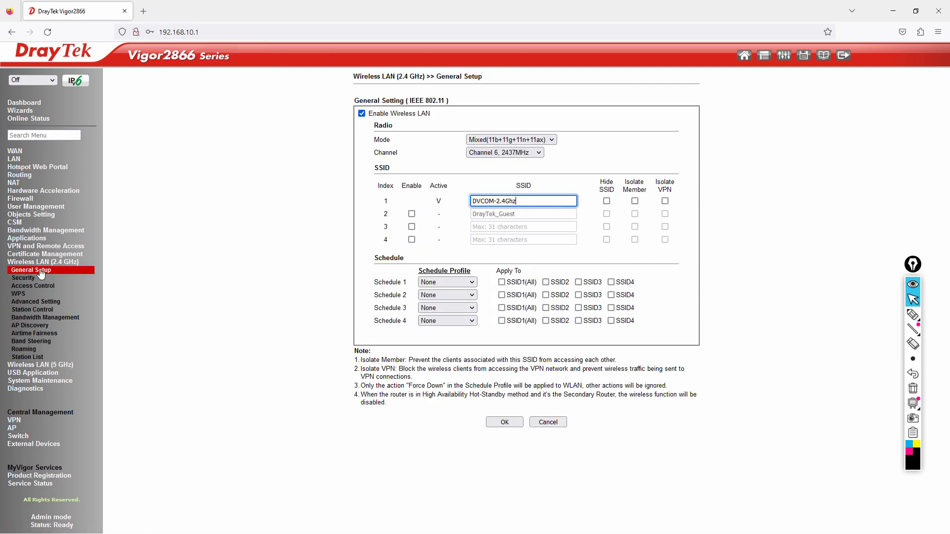
{"action": "left_click", "coordinate": [28, 278]}
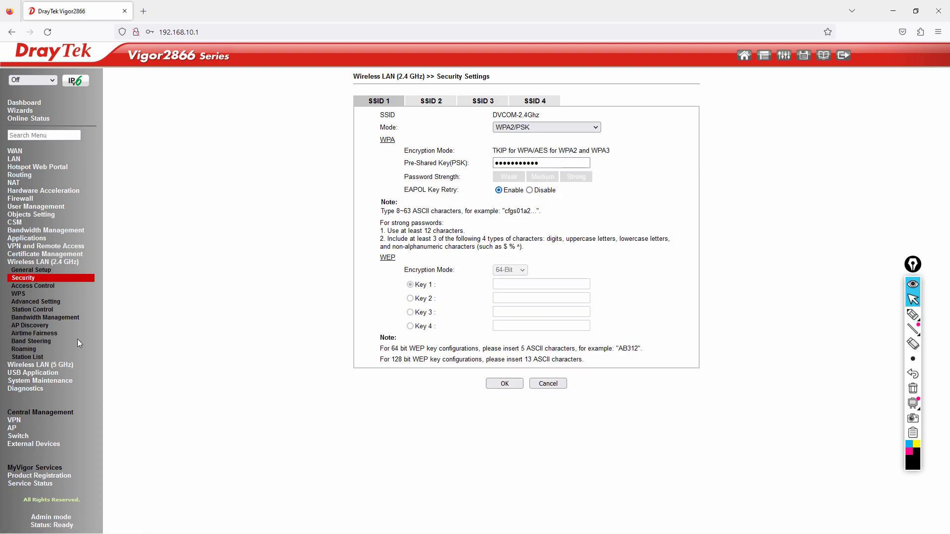
{"action": "left_click", "coordinate": [31, 325]}
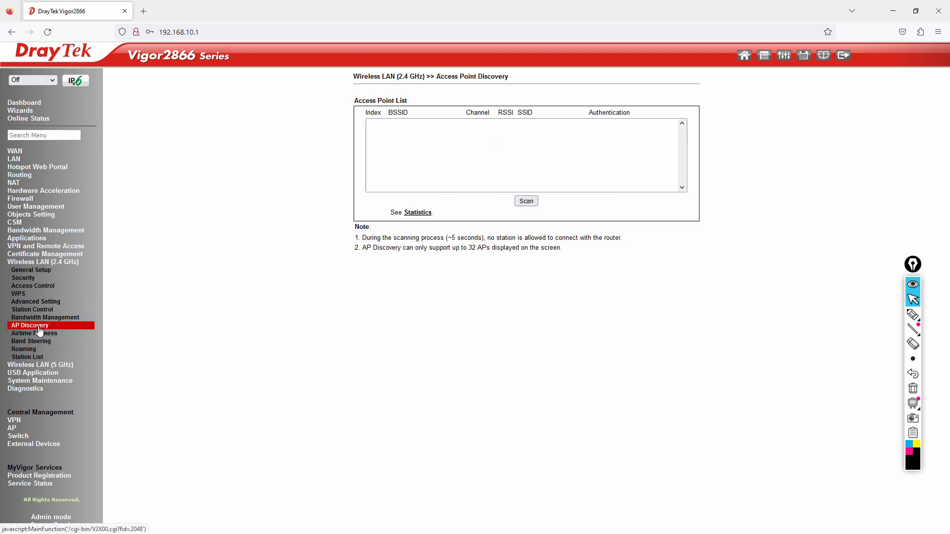
{"action": "left_click", "coordinate": [22, 310]}
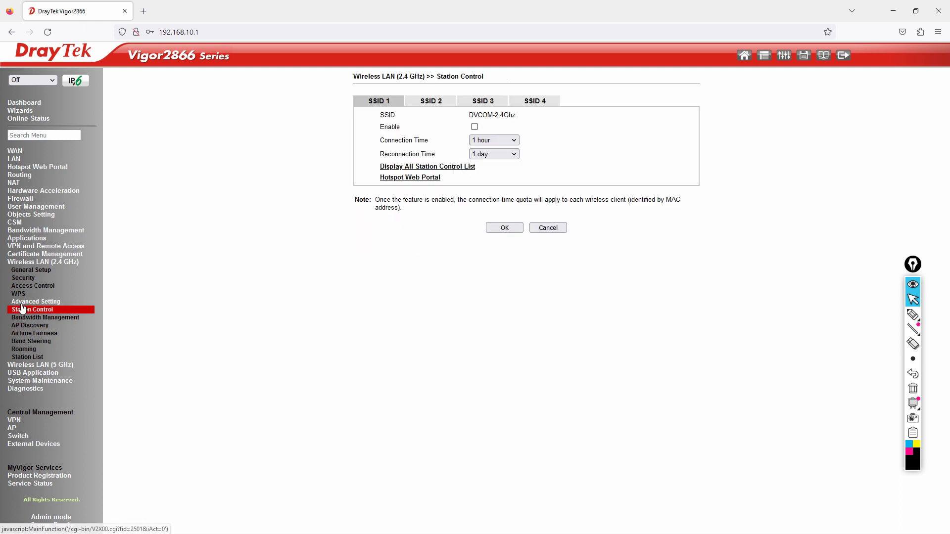
{"action": "left_click", "coordinate": [23, 303]}
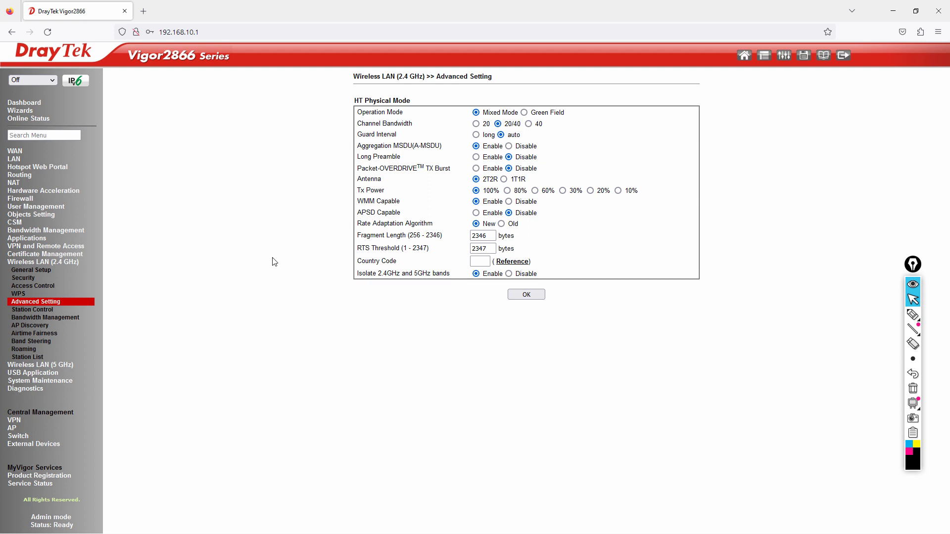
{"action": "left_click", "coordinate": [33, 289]}
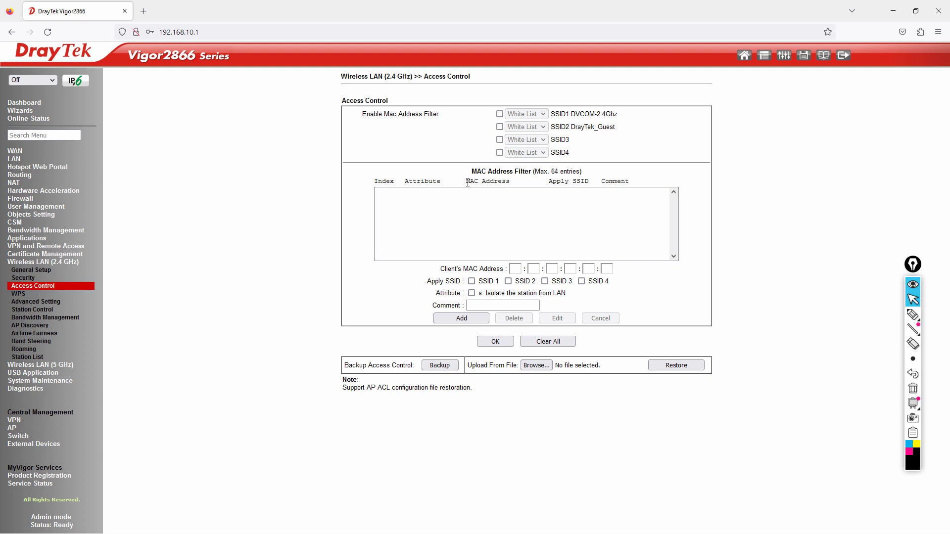
{"action": "left_click_drag", "start_coordinate": [470, 171], "coordinate": [552, 172]}
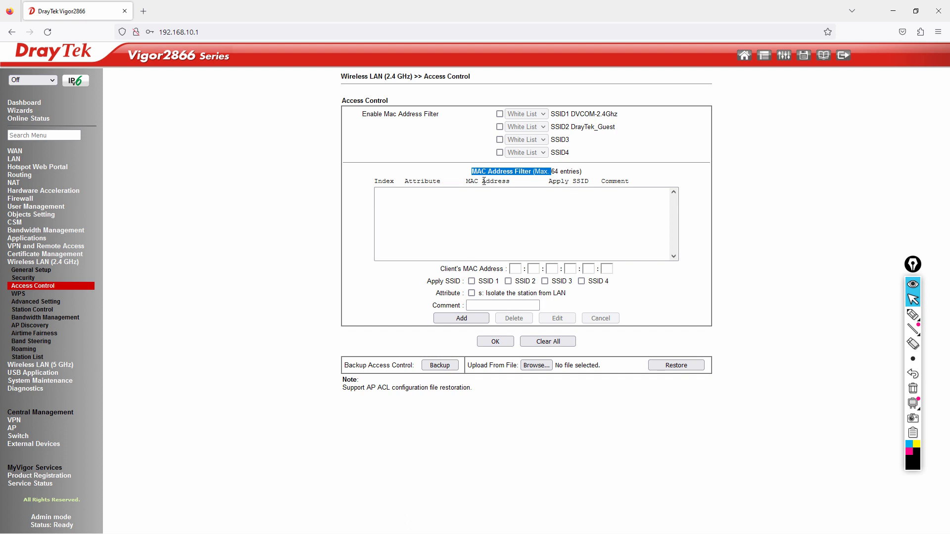
{"action": "left_click", "coordinate": [27, 279]}
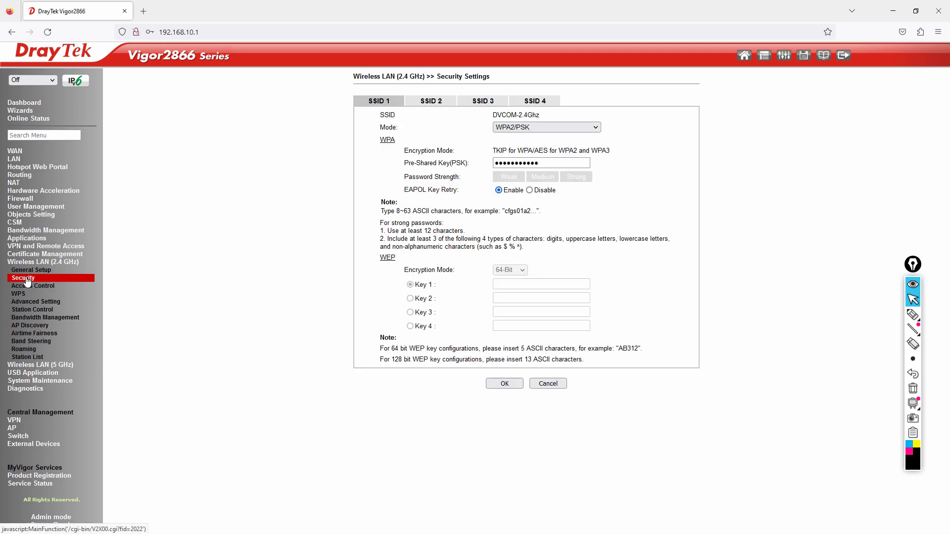
{"action": "left_click", "coordinate": [31, 270]}
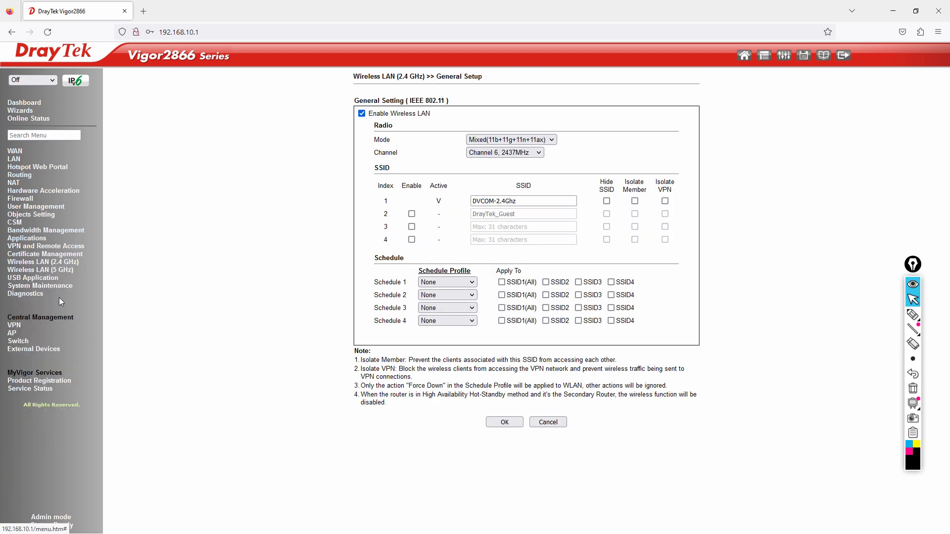
- Open Diagnostics > DHCP Table and highlight the 192.168.10.21 lease and its host name
{"action": "left_click", "coordinate": [24, 294]}
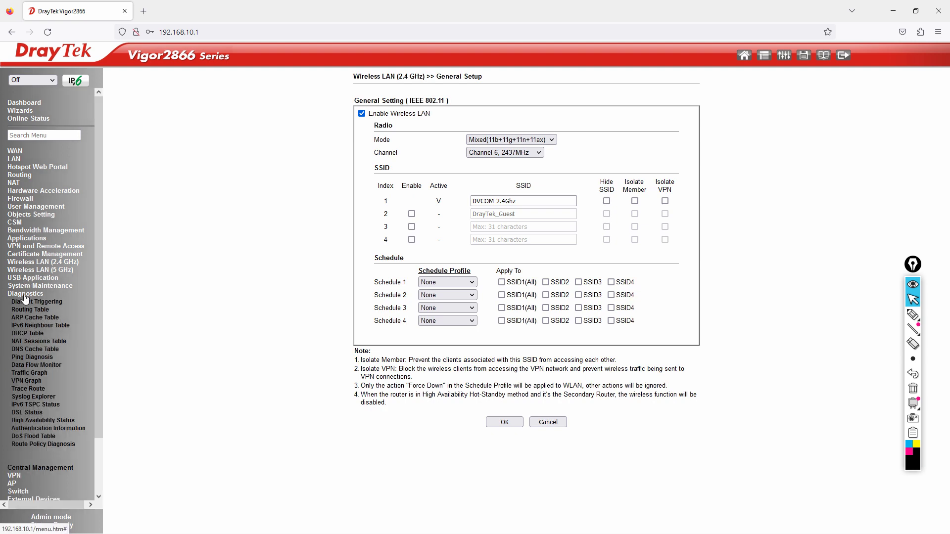
{"action": "left_click", "coordinate": [29, 334]}
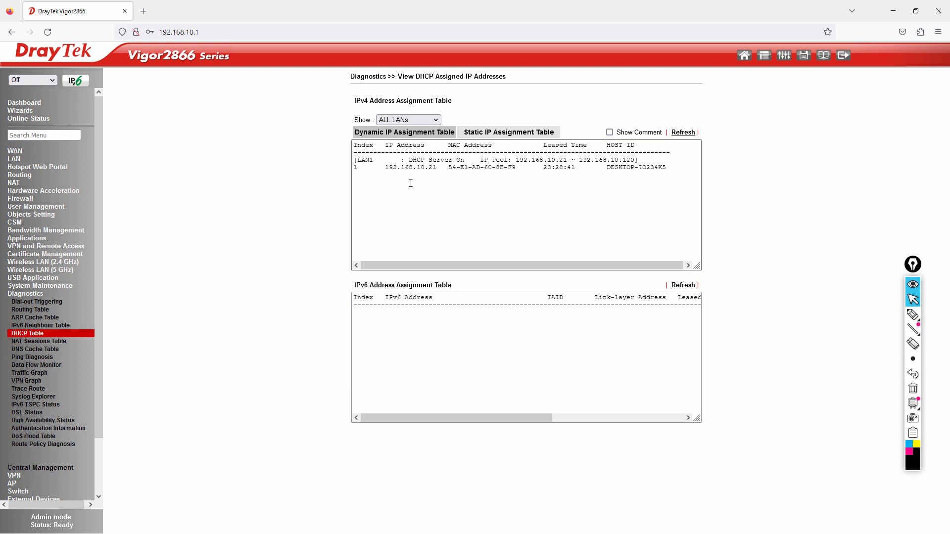
{"action": "left_click_drag", "start_coordinate": [384, 168], "coordinate": [434, 173]}
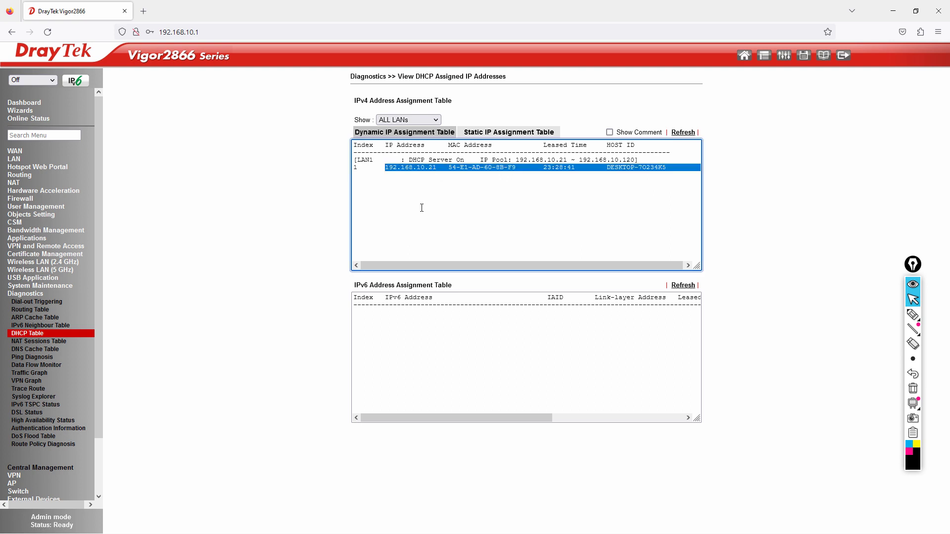
{"action": "left_click", "coordinate": [545, 188]}
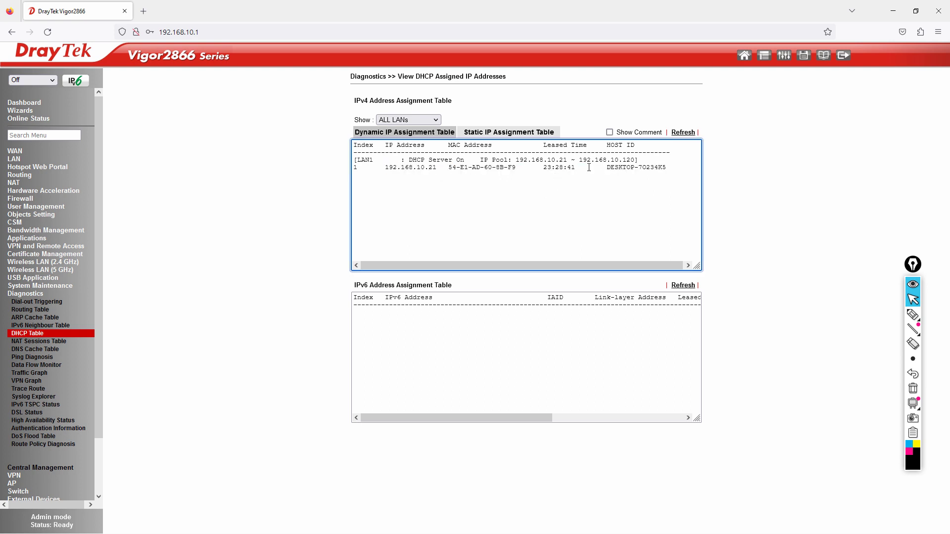
{"action": "left_click_drag", "start_coordinate": [385, 168], "coordinate": [440, 169]}
{"action": "left_click_drag", "start_coordinate": [606, 169], "coordinate": [668, 169]}
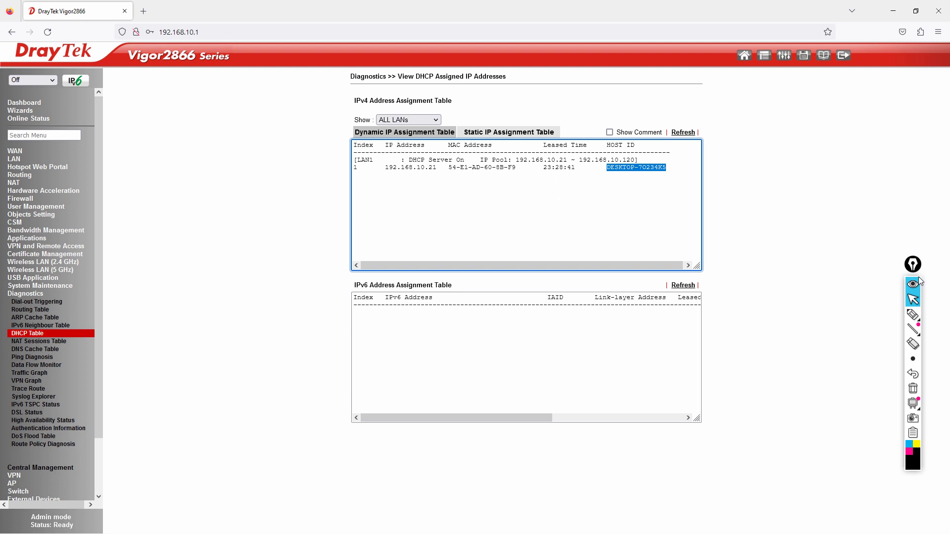
- Run ncpa.cpl to open Network Connections and enable the Wi-Fi adapter
{"action": "left_click_drag", "start_coordinate": [915, 269], "coordinate": [931, 190]}
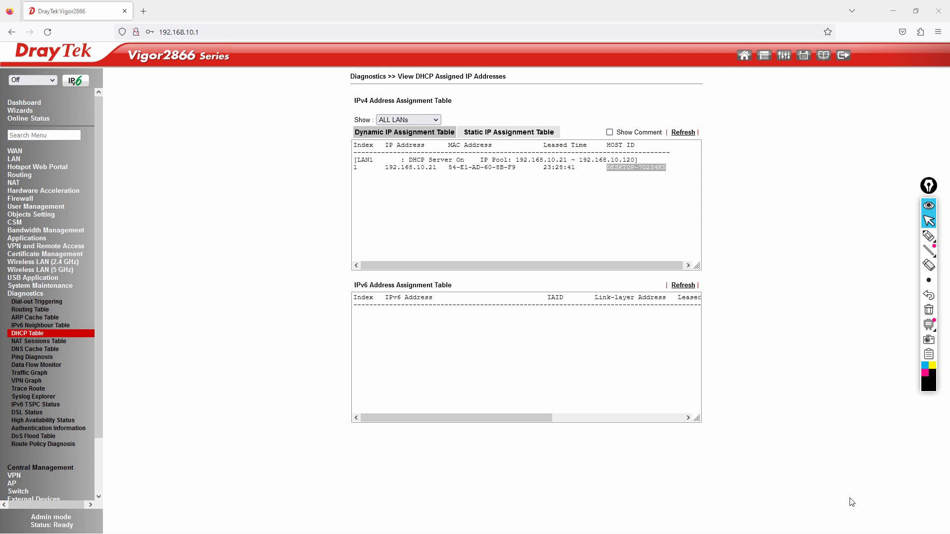
{"action": "key", "text": "super"}
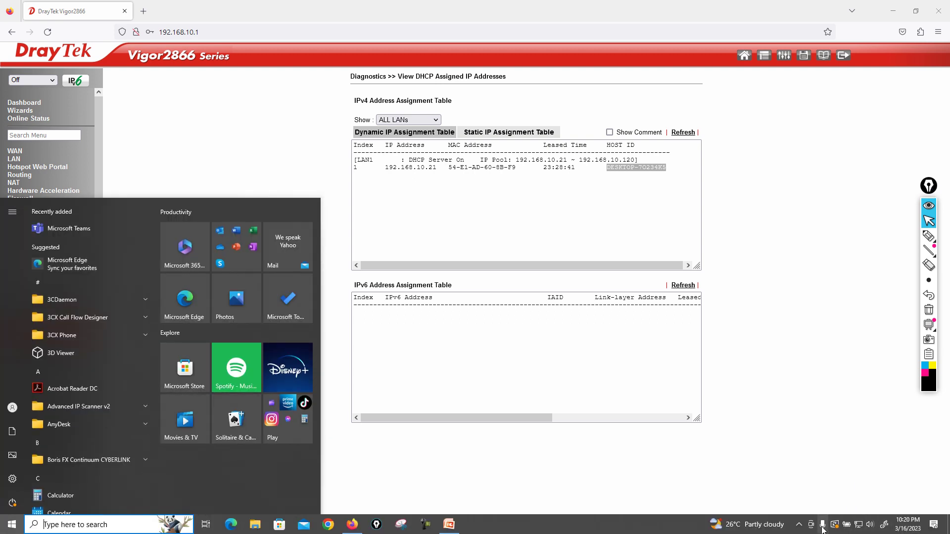
{"action": "left_click", "coordinate": [800, 524]}
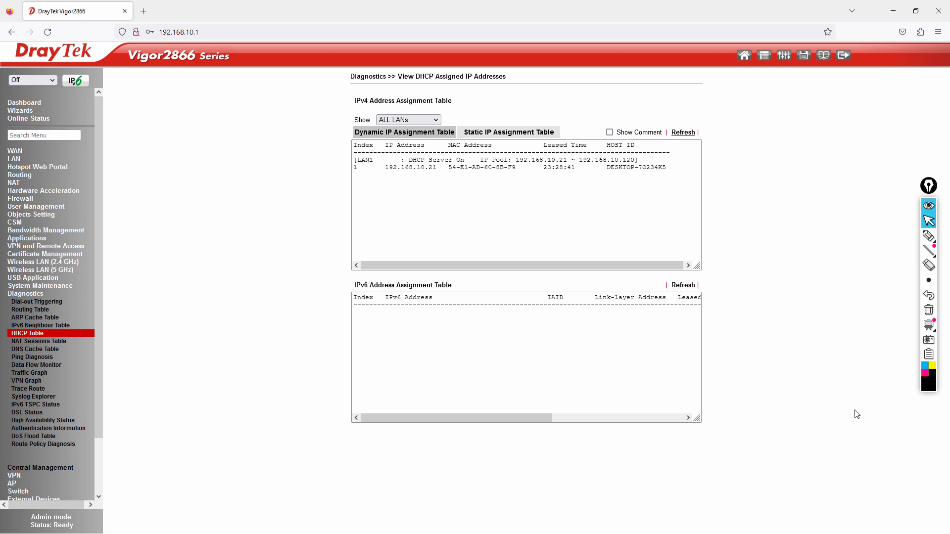
{"action": "key", "text": "super+r"}
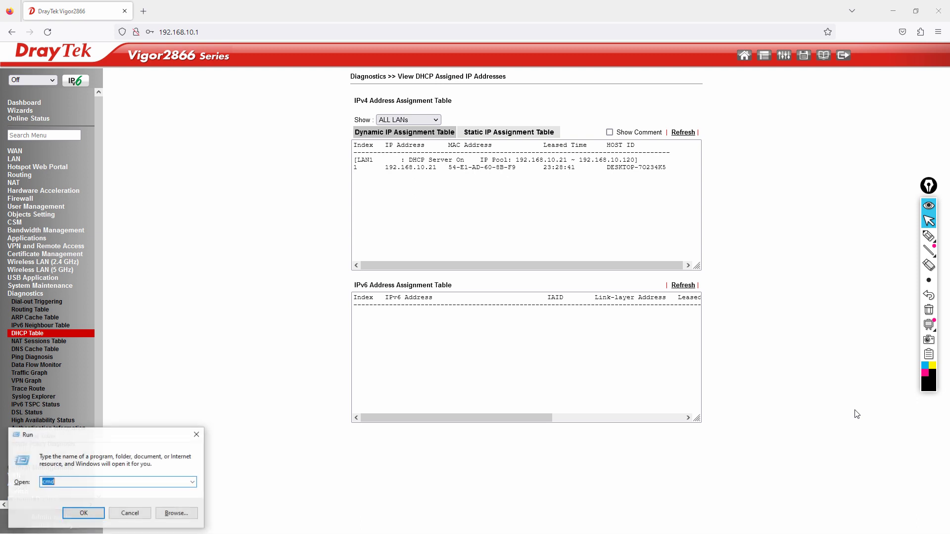
{"action": "type", "text": "ncpa.cpl"}
{"action": "key", "text": "Return"}
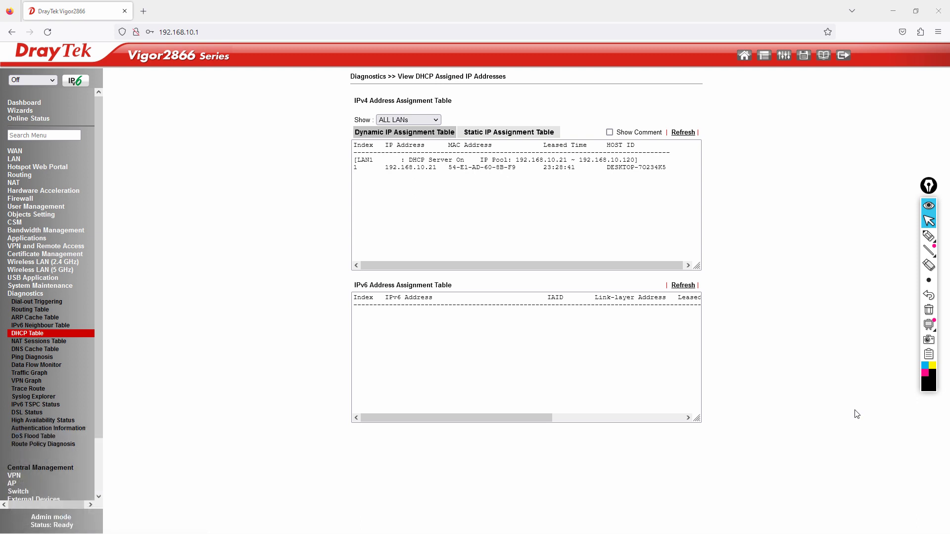
{"action": "double_click", "coordinate": [235, 314]}
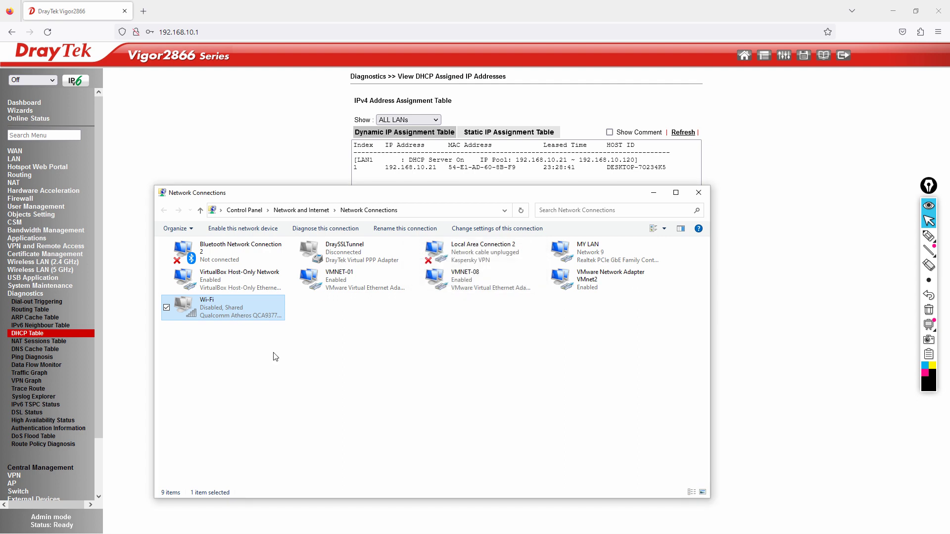
- Refresh the adapter list and bring up the available wireless networks from the Wi-Fi adapter
{"action": "right_click", "coordinate": [346, 376]}
{"action": "left_click", "coordinate": [274, 416]}
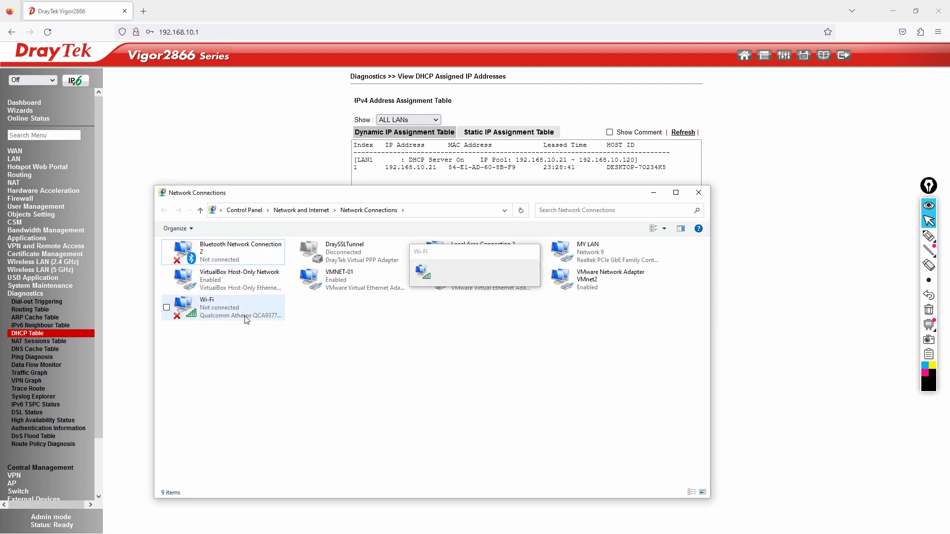
{"action": "left_click", "coordinate": [244, 313]}
{"action": "double_click", "coordinate": [244, 311]}
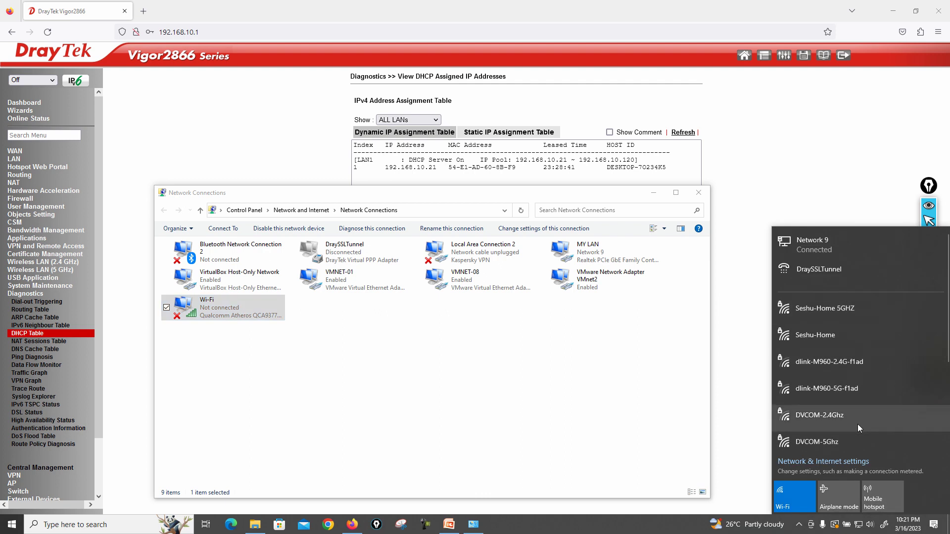
- Connect to DVCOM-5Ghz with its security key, keeping the PC undiscoverable on the network
{"action": "left_click", "coordinate": [828, 442]}
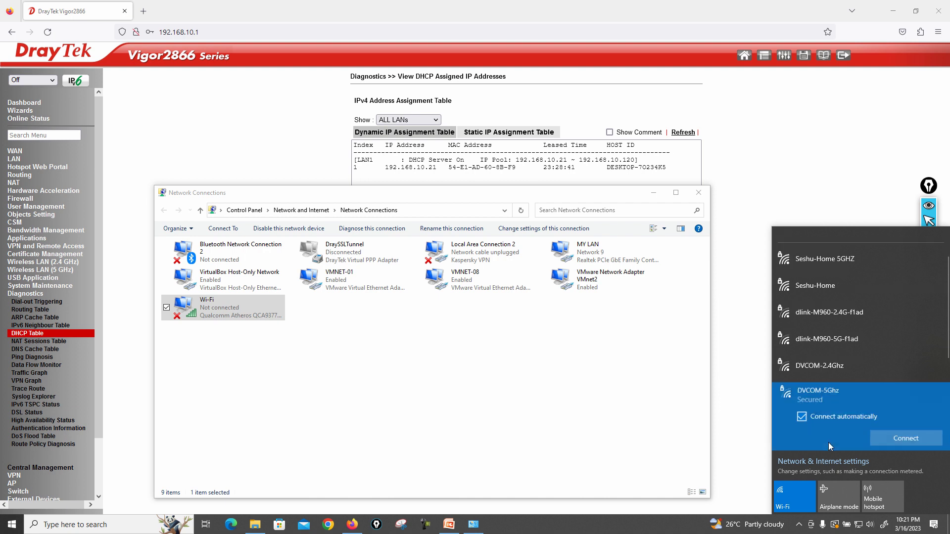
{"action": "left_click", "coordinate": [918, 442]}
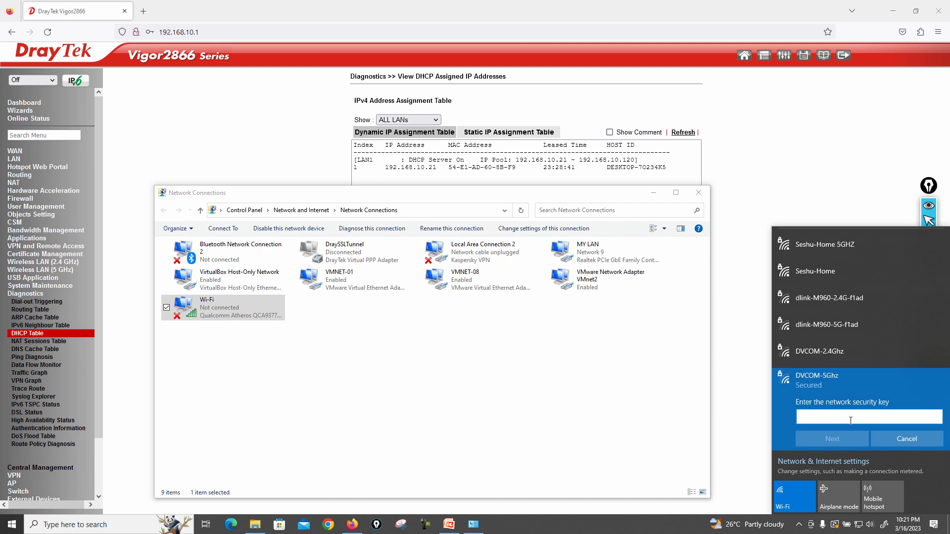
{"action": "left_click", "coordinate": [935, 417]}
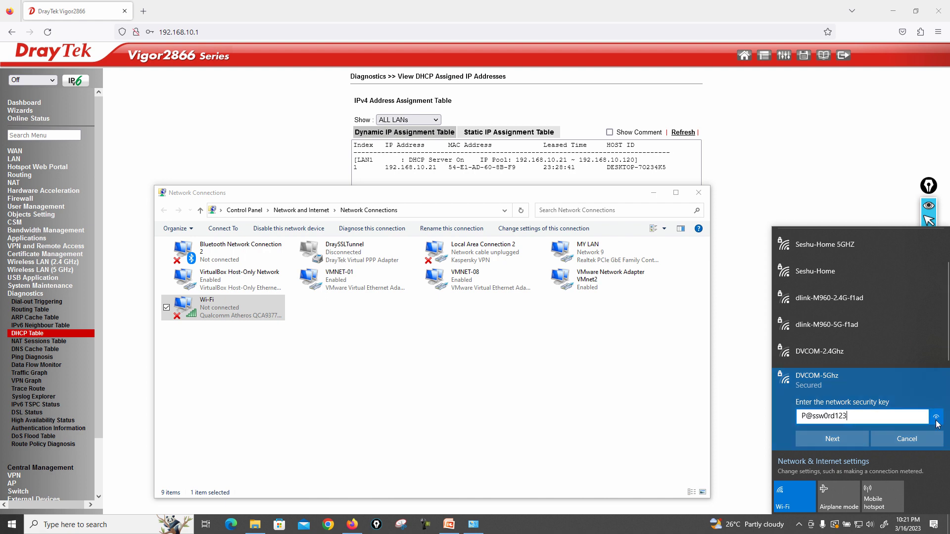
{"action": "left_click", "coordinate": [841, 438]}
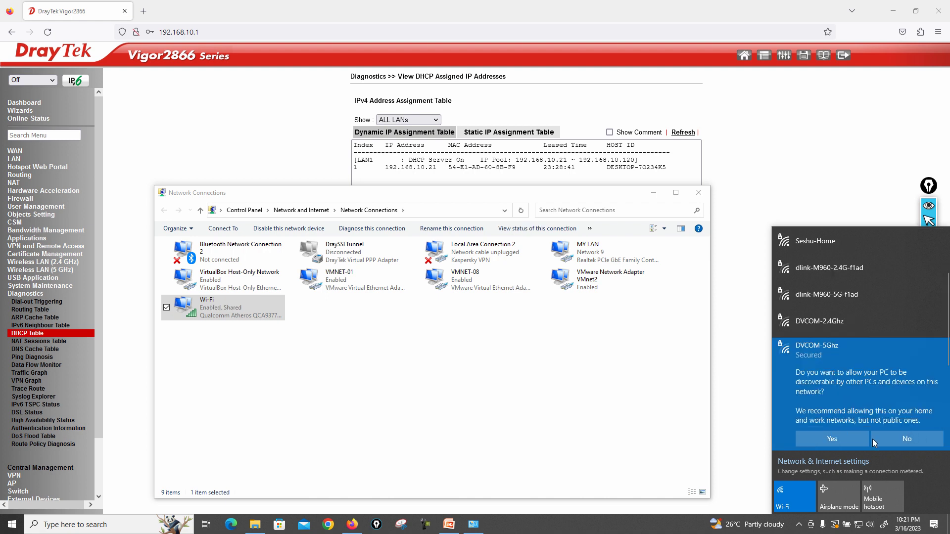
{"action": "left_click", "coordinate": [897, 439]}
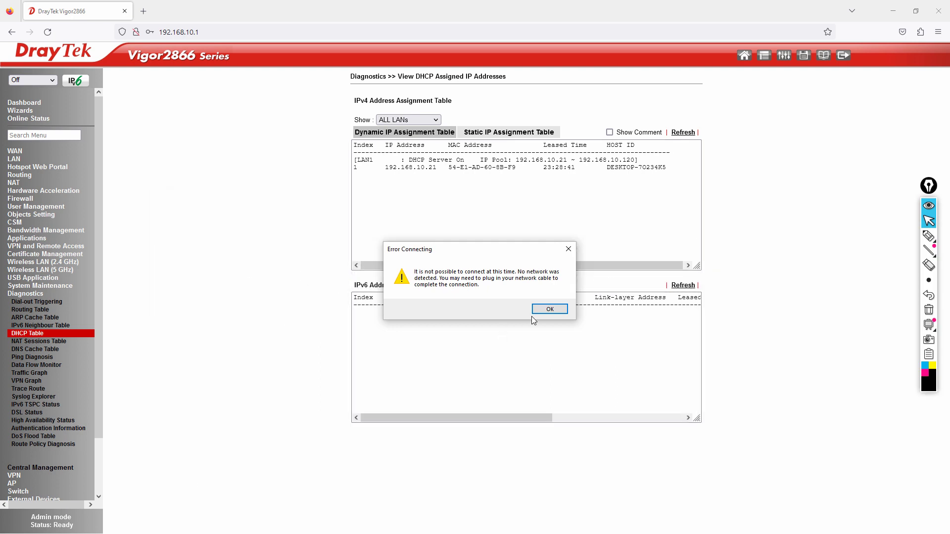
- Dismiss the connection error, refresh the DHCP table, and highlight new leases 192.168.10.22 and 192.168.10.23
{"action": "left_click", "coordinate": [556, 309]}
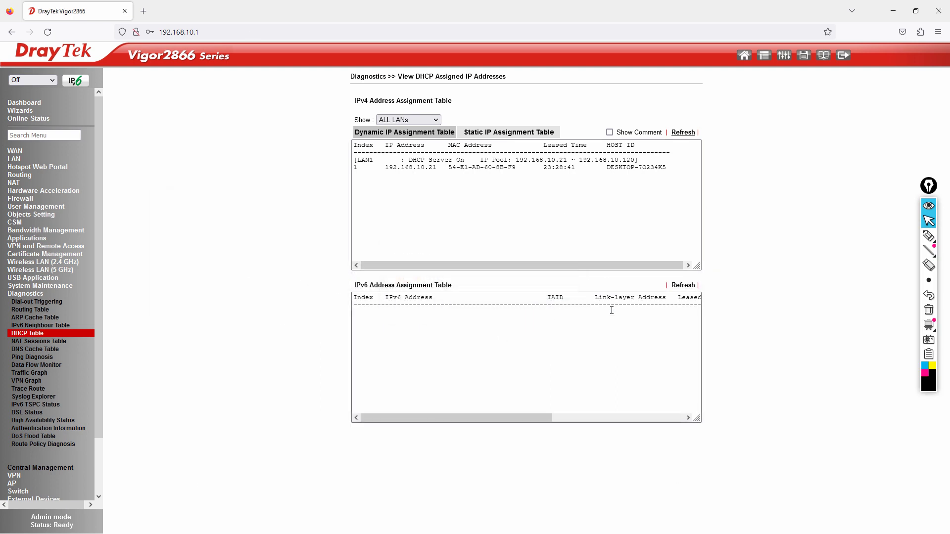
{"action": "left_click", "coordinate": [684, 132]}
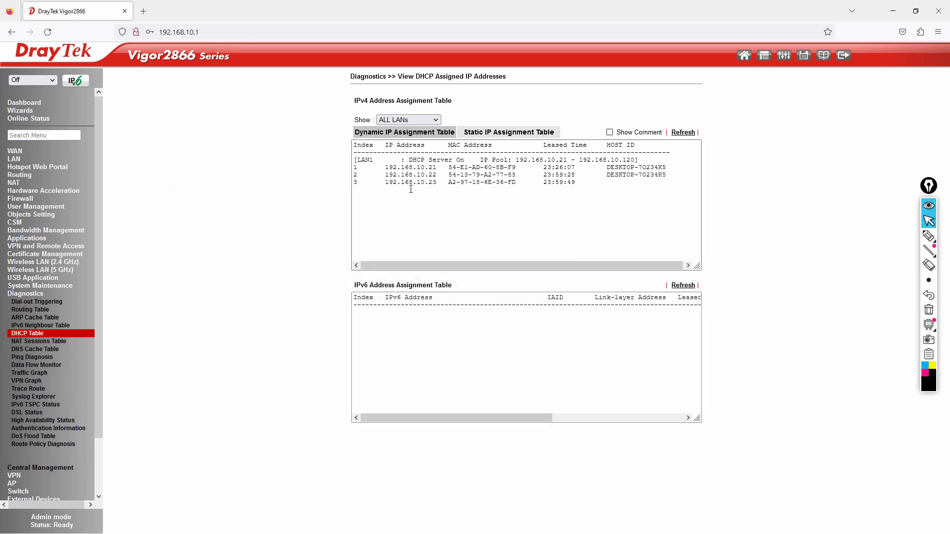
{"action": "left_click_drag", "start_coordinate": [386, 176], "coordinate": [436, 175]}
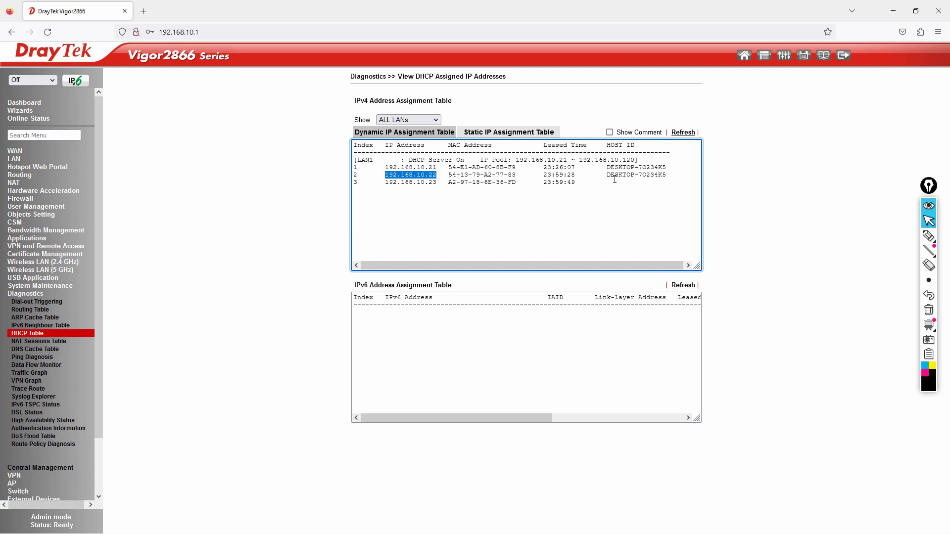
{"action": "left_click_drag", "start_coordinate": [611, 174], "coordinate": [662, 178]}
{"action": "left_click_drag", "start_coordinate": [385, 183], "coordinate": [512, 183]}
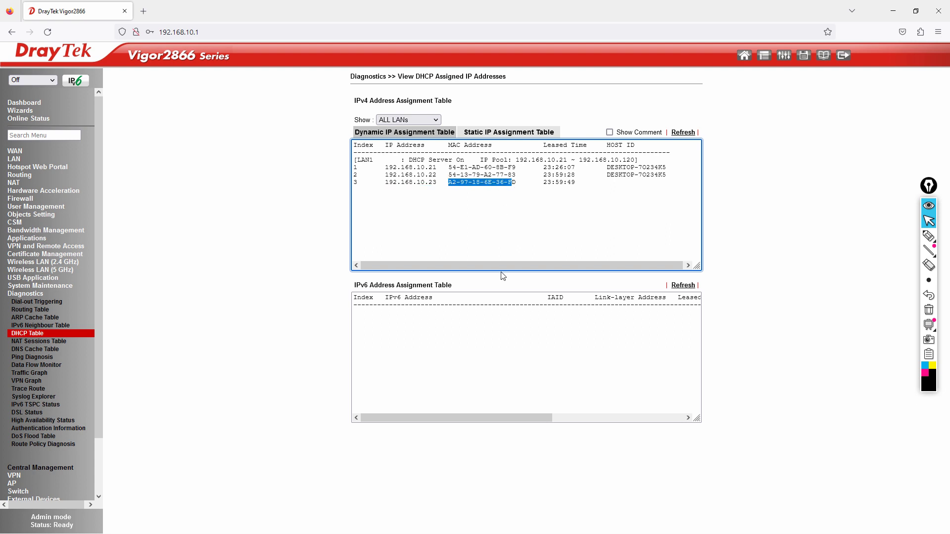
{"action": "left_click", "coordinate": [502, 220]}
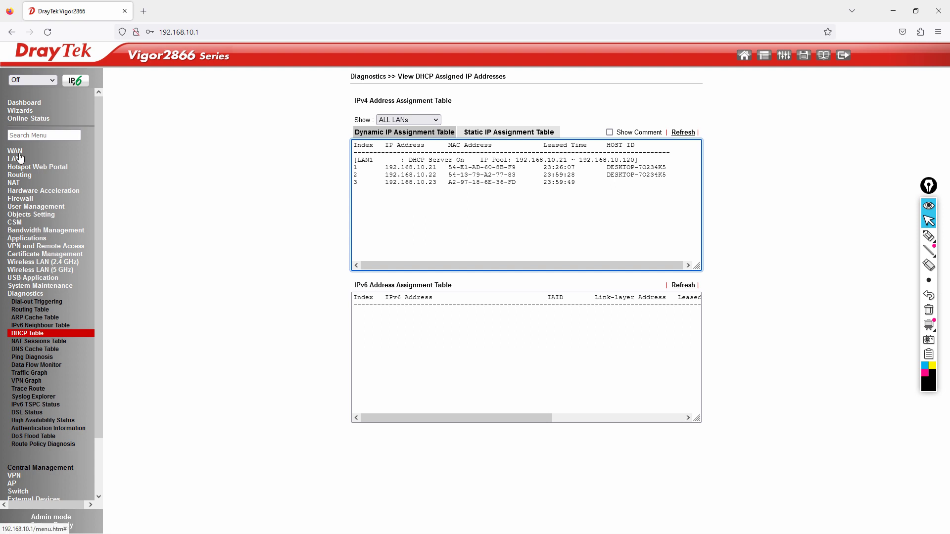
{"action": "left_click", "coordinate": [846, 55]}
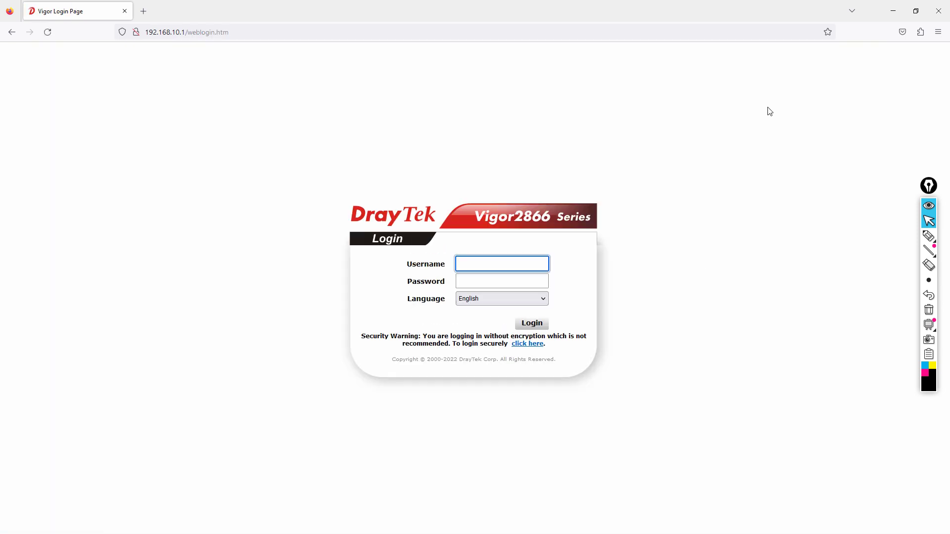
{"action": "key", "text": "super"}
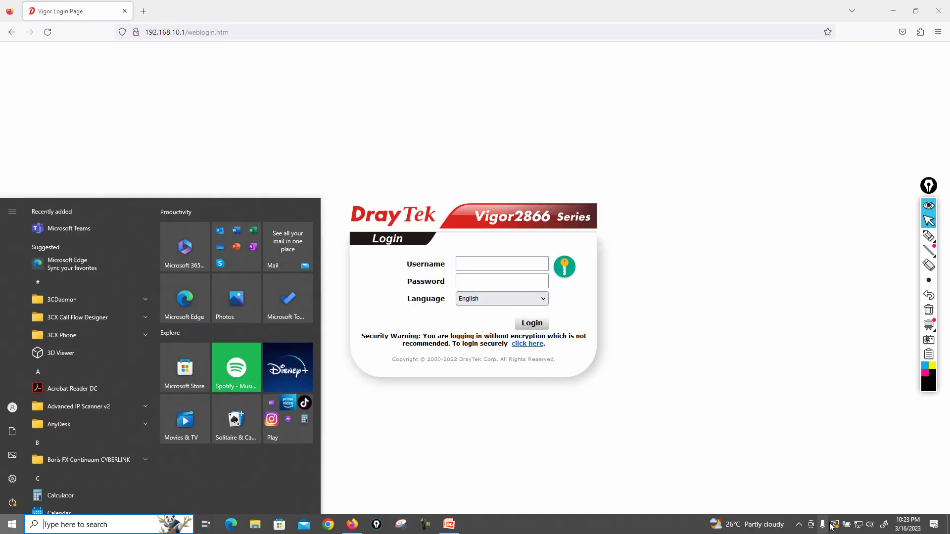
{"action": "left_click", "coordinate": [799, 524]}
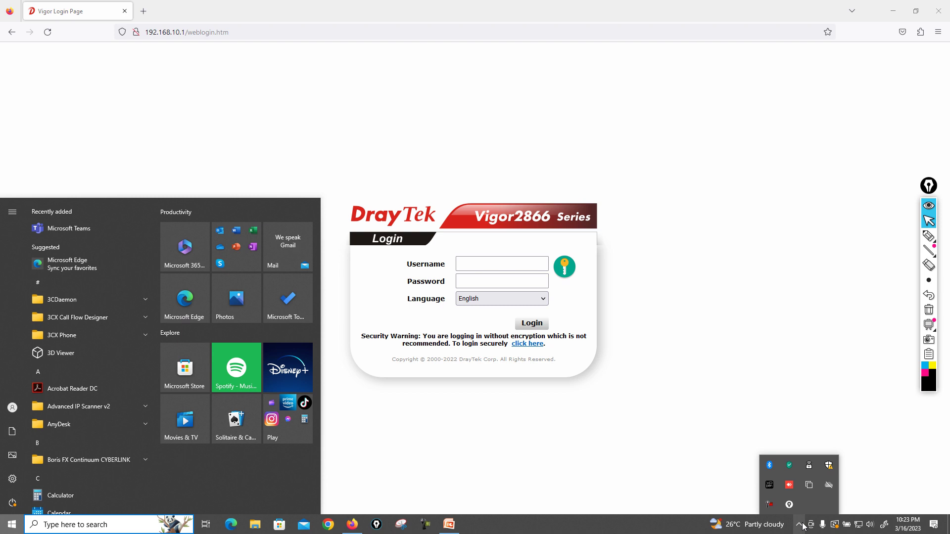
{"action": "key", "text": "super+r"}
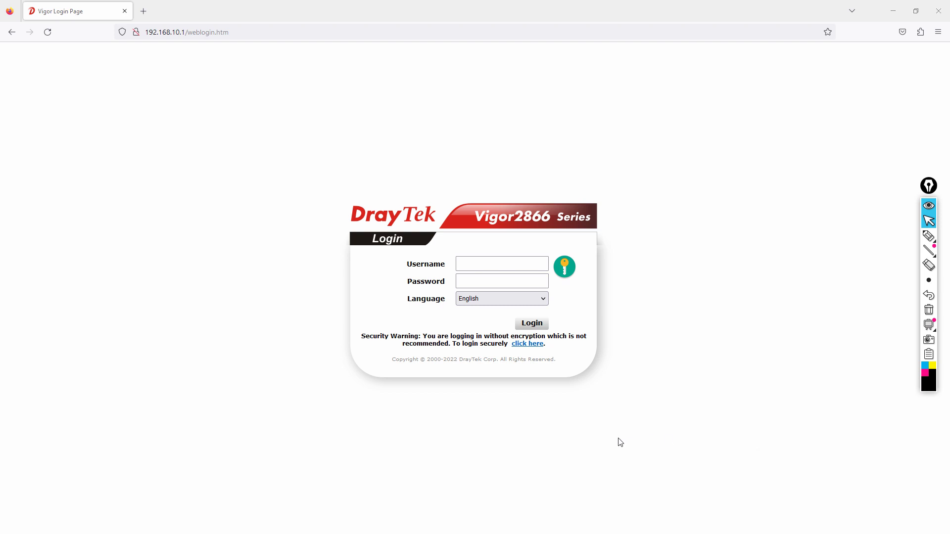
{"action": "type", "text": "ncpa.c"}
{"action": "key", "text": "Down"}
{"action": "key", "text": "Return"}
{"action": "right_click", "coordinate": [589, 256]}
{"action": "key", "text": "Escape"}
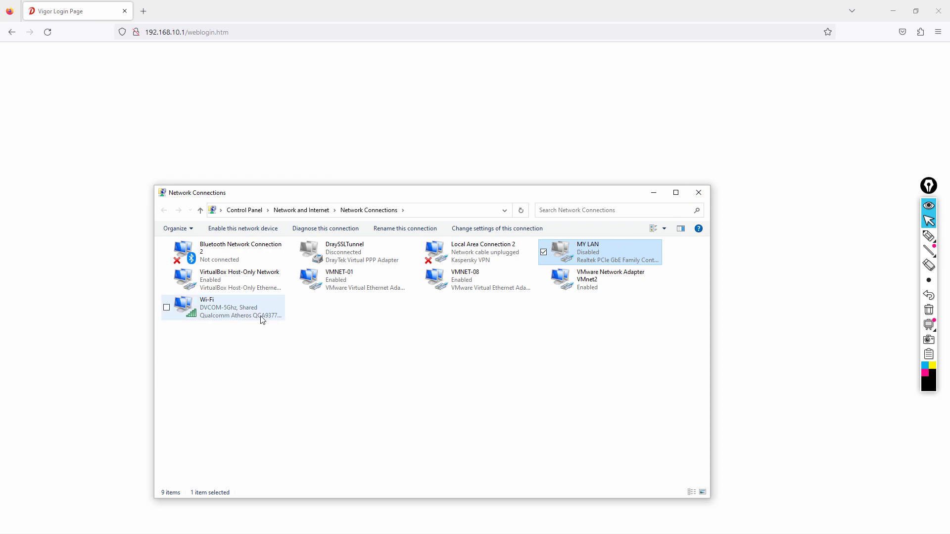
{"action": "left_click", "coordinate": [698, 193]}
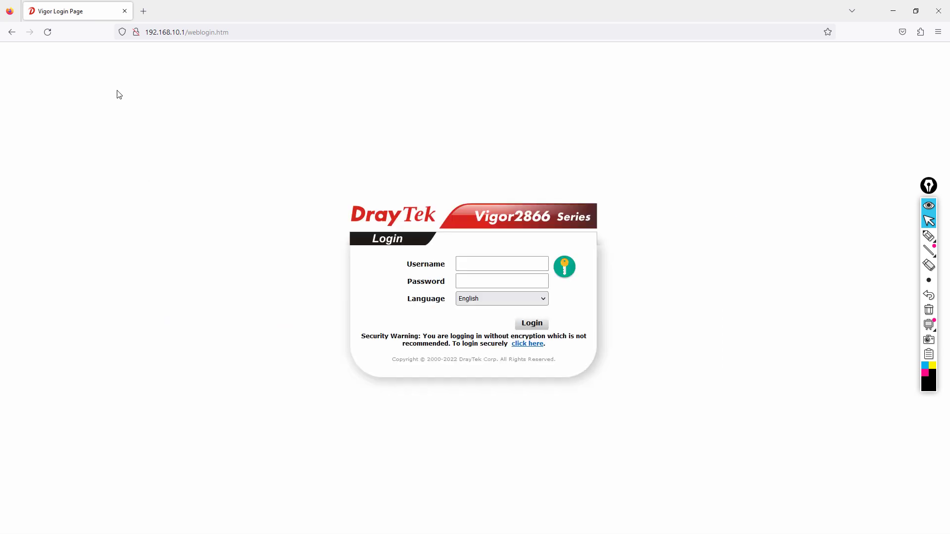
{"action": "left_click", "coordinate": [144, 11]}
{"action": "type", "text": "www."}
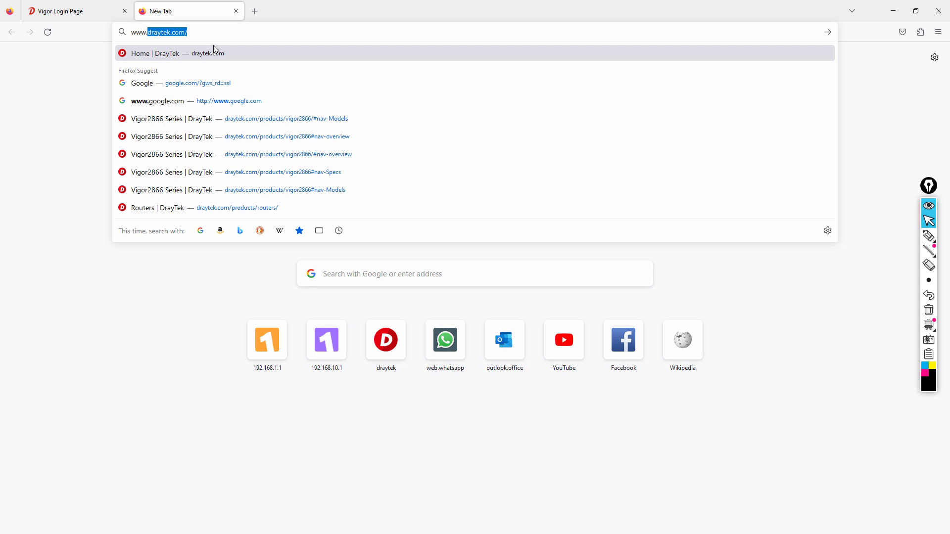
{"action": "type", "text": "goog"}
{"action": "key", "text": "Return"}
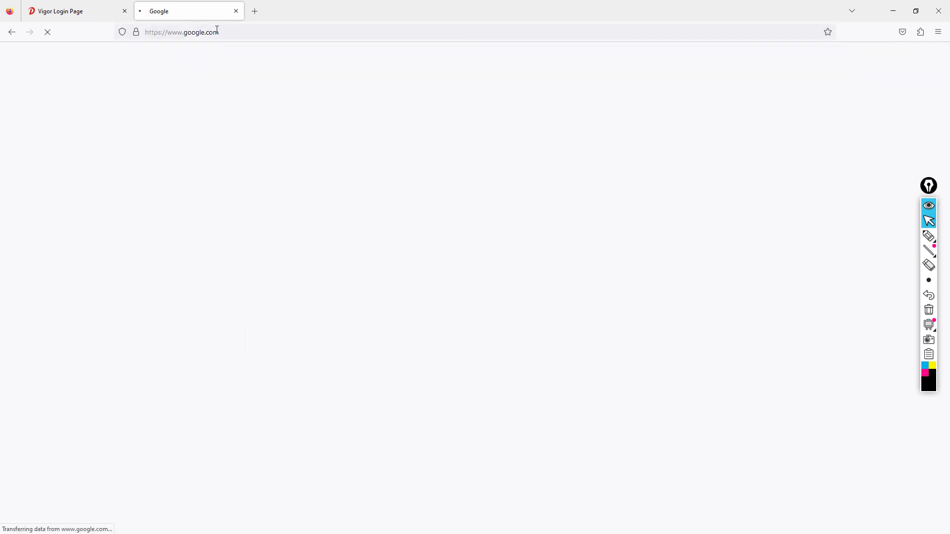
- Open the DrayTek website's Products > All Routers page in another tab, then return to the router login tab
{"action": "left_click", "coordinate": [255, 11]}
{"action": "type", "text": "www.draytek.com/"}
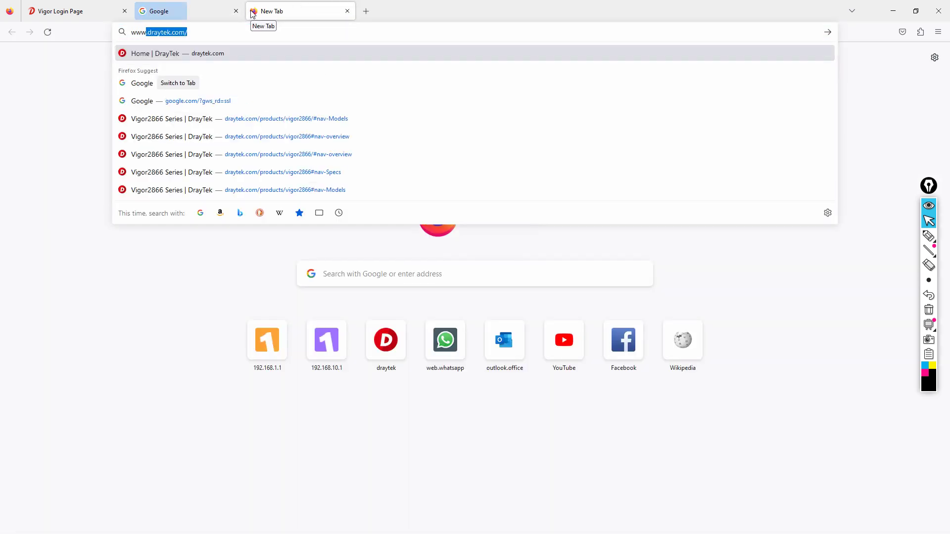
{"action": "key", "text": "Return"}
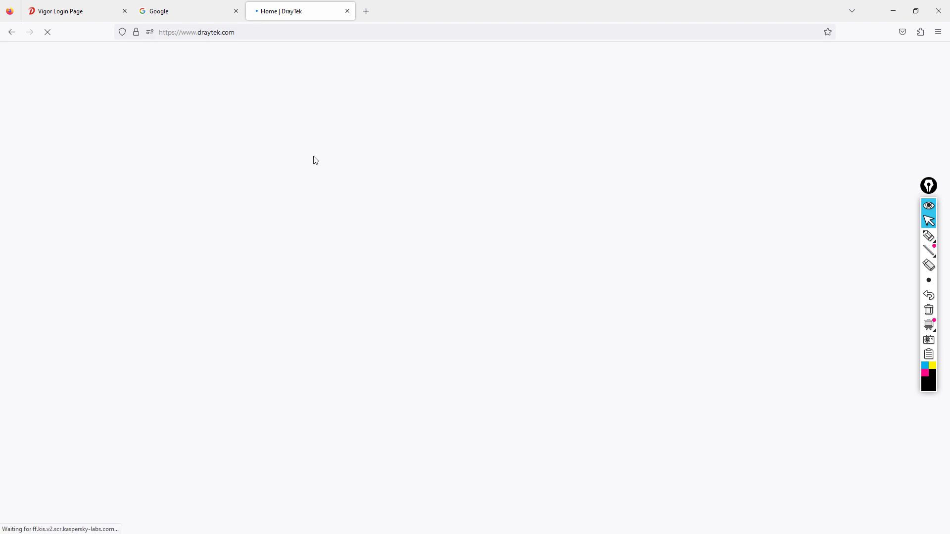
{"action": "mouse_move", "coordinate": [137, 55]}
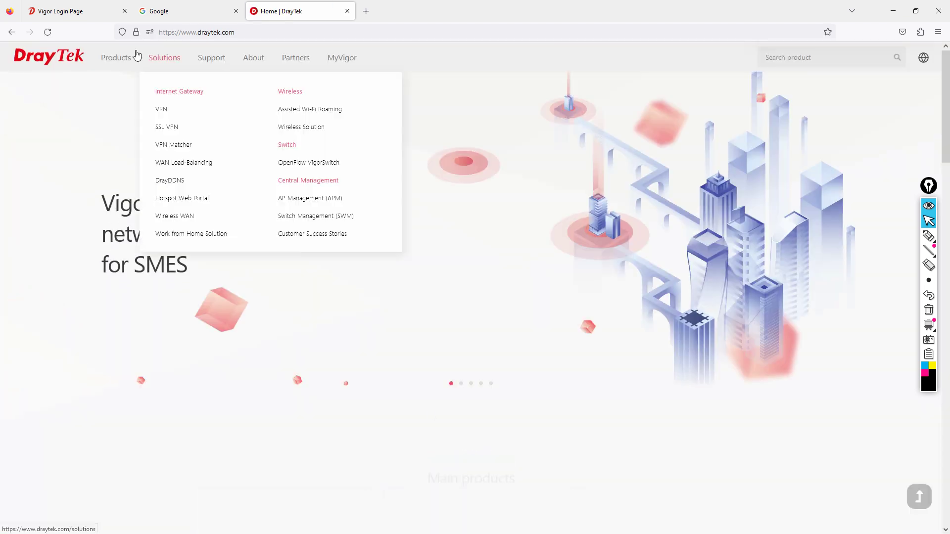
{"action": "left_click", "coordinate": [123, 241]}
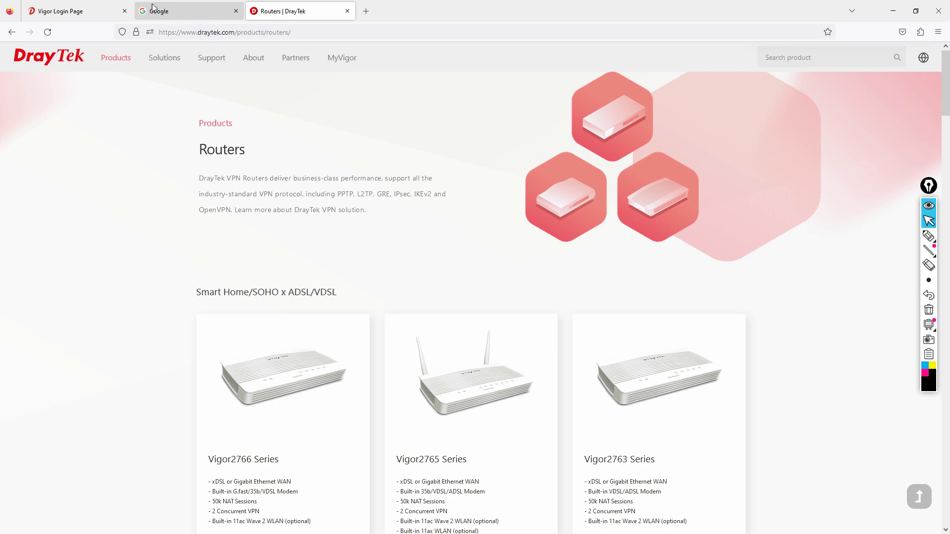
{"action": "left_click", "coordinate": [89, 10]}
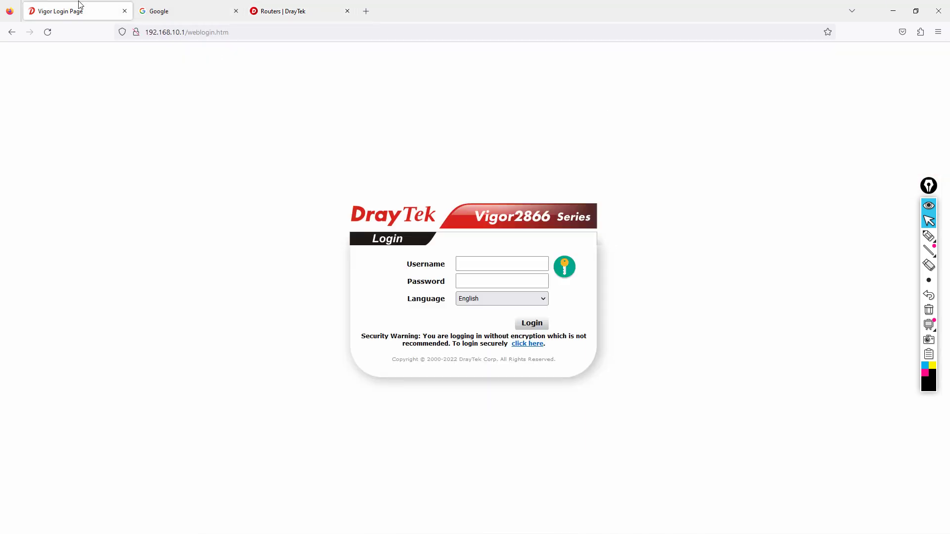
- Sign in to the router as administrator, skip saving the login, acknowledge the default-password warning, and open a new tab
{"action": "left_click", "coordinate": [47, 31]}
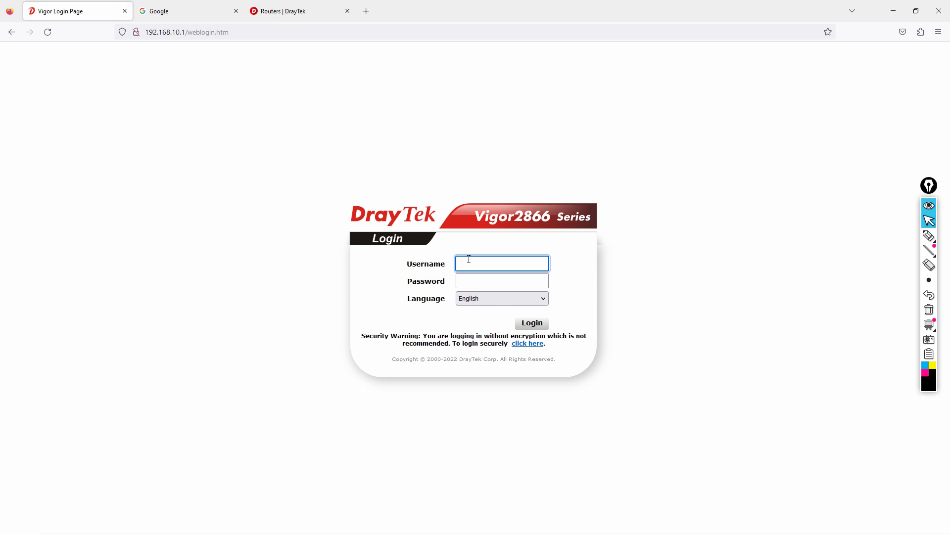
{"action": "type", "text": "ad"}
{"action": "key", "text": "Tab"}
{"action": "key", "text": "Return"}
{"action": "left_click", "coordinate": [290, 156]}
{"action": "left_click", "coordinate": [549, 304]}
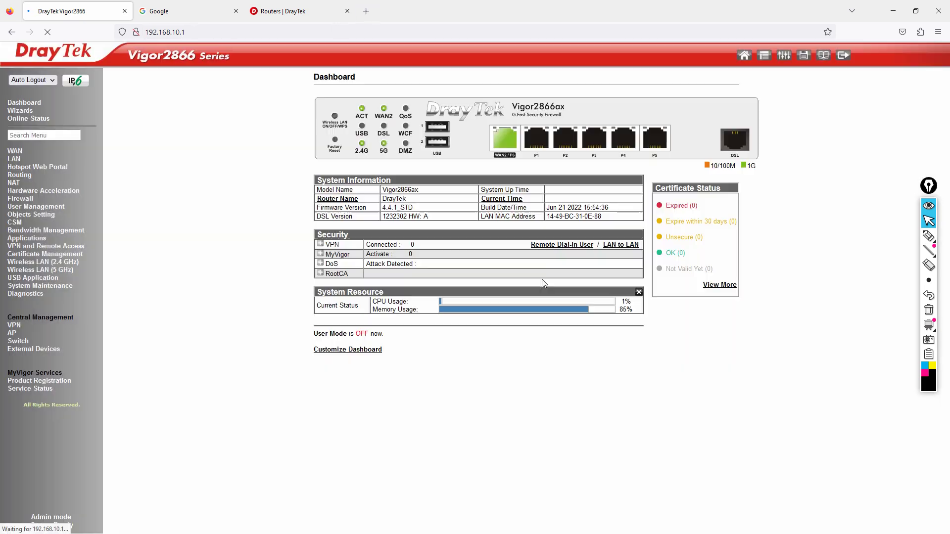
{"action": "left_click", "coordinate": [366, 11]}
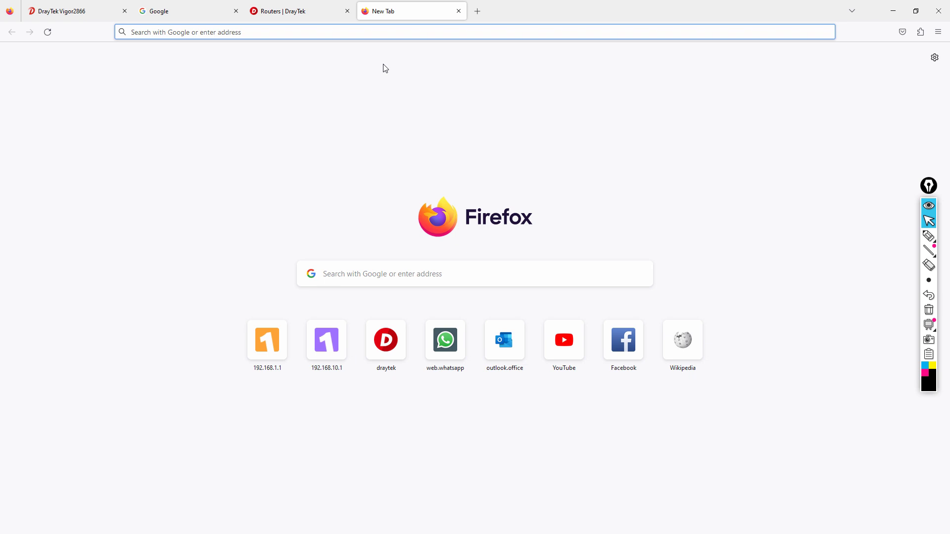
- Run a speedtest.net test with location allowed, getting 210.45 Mbps download and 88.89 Mbps upload
{"action": "type", "text": "speedtest.net"}
{"action": "key", "text": "Return"}
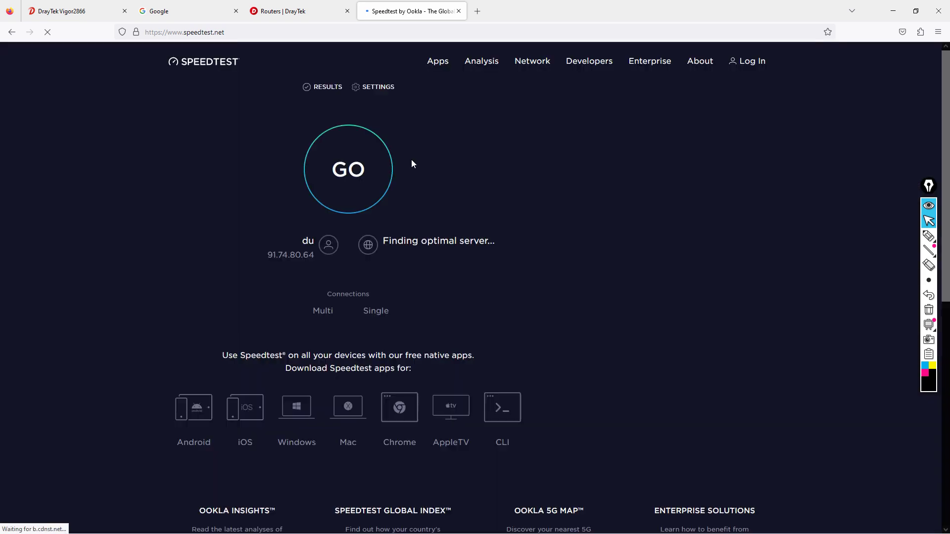
{"action": "left_click", "coordinate": [326, 156]}
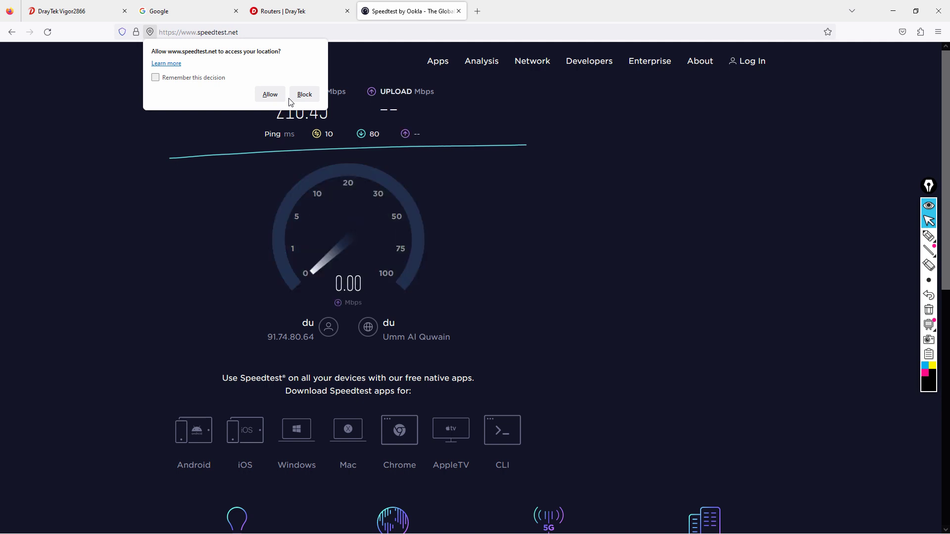
{"action": "left_click", "coordinate": [340, 35]}
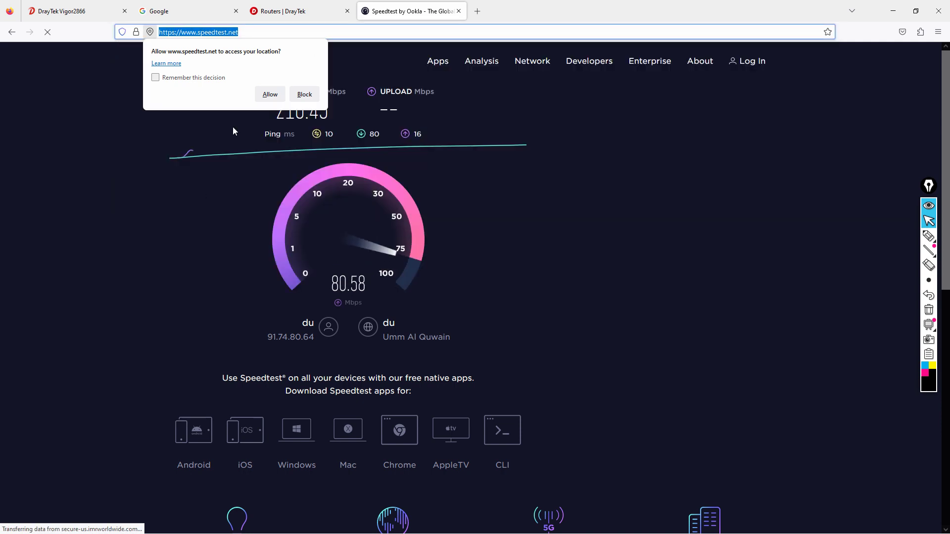
{"action": "left_click", "coordinate": [269, 94]}
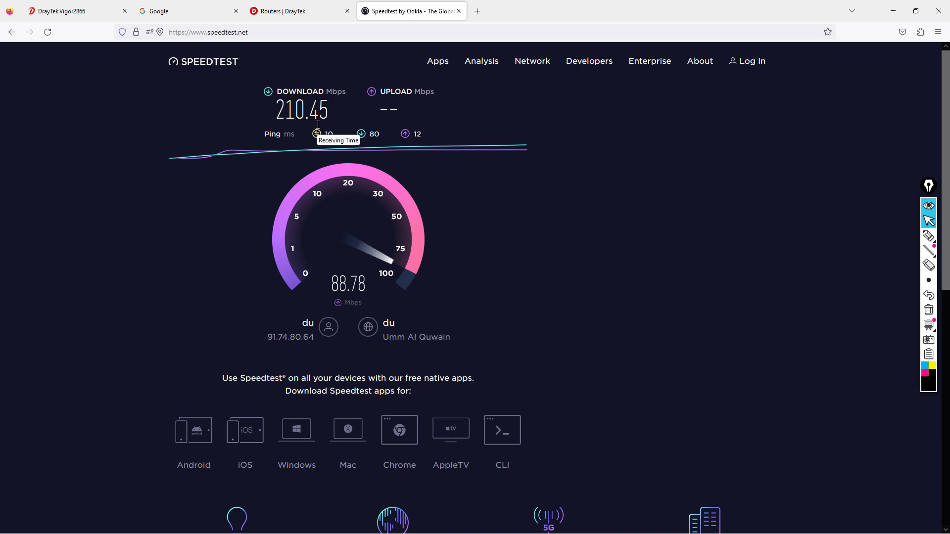
{"action": "left_click_drag", "start_coordinate": [275, 127], "coordinate": [527, 130]}
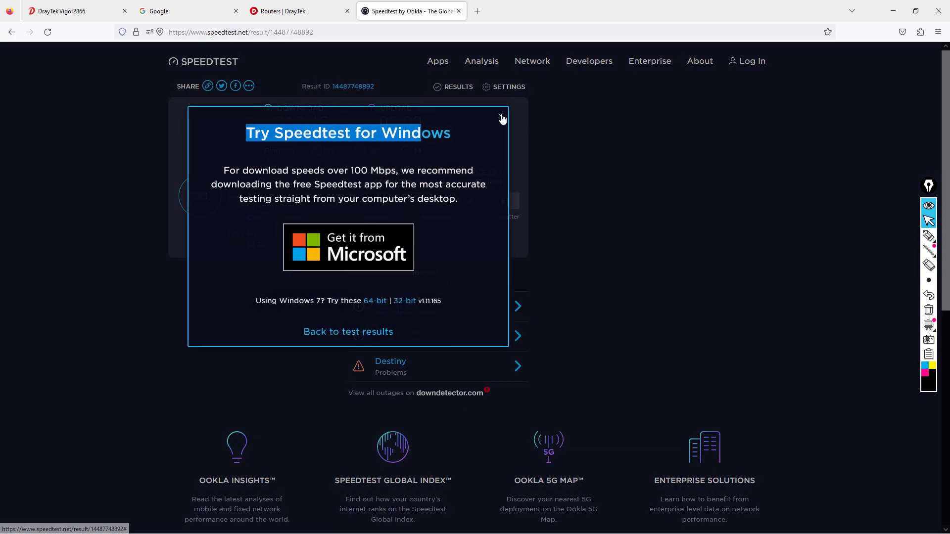
- Close the Speedtest for Windows promotion and return to the DrayTek Vigor2866 dashboard tab
{"action": "left_click", "coordinate": [501, 118]}
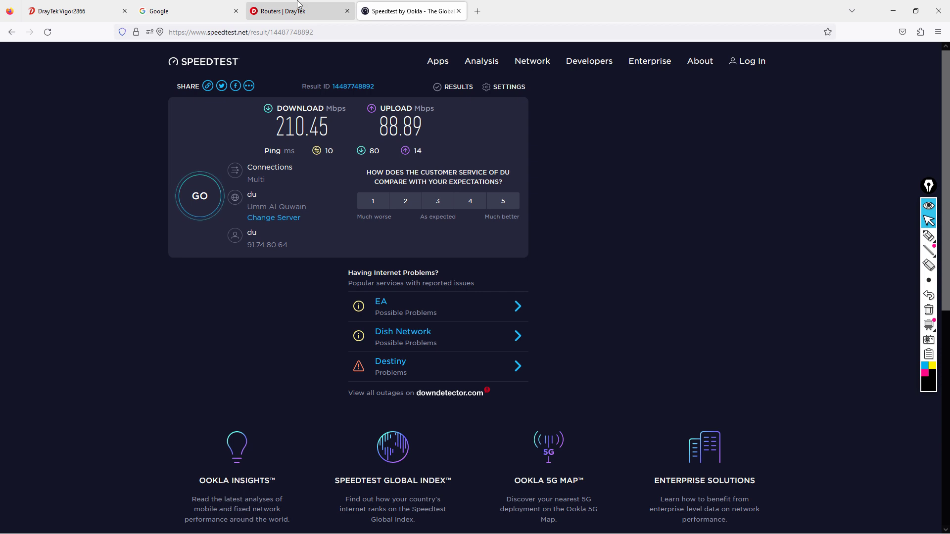
{"action": "left_click", "coordinate": [298, 5]}
{"action": "left_click", "coordinate": [217, 10]}
{"action": "left_click", "coordinate": [106, 11]}
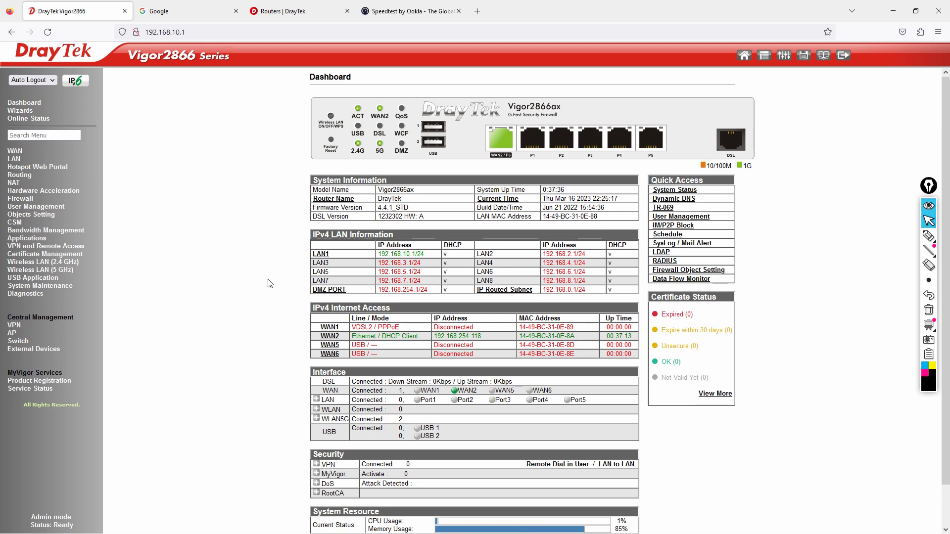
- Switch to PowerPoint and show slide 4, the closing sales and support contact slide
{"action": "key", "text": "alt+Tab"}
{"action": "key", "text": "alt+Tab"}
{"action": "key", "text": "alt+Tab"}
{"action": "left_click", "coordinate": [61, 412]}
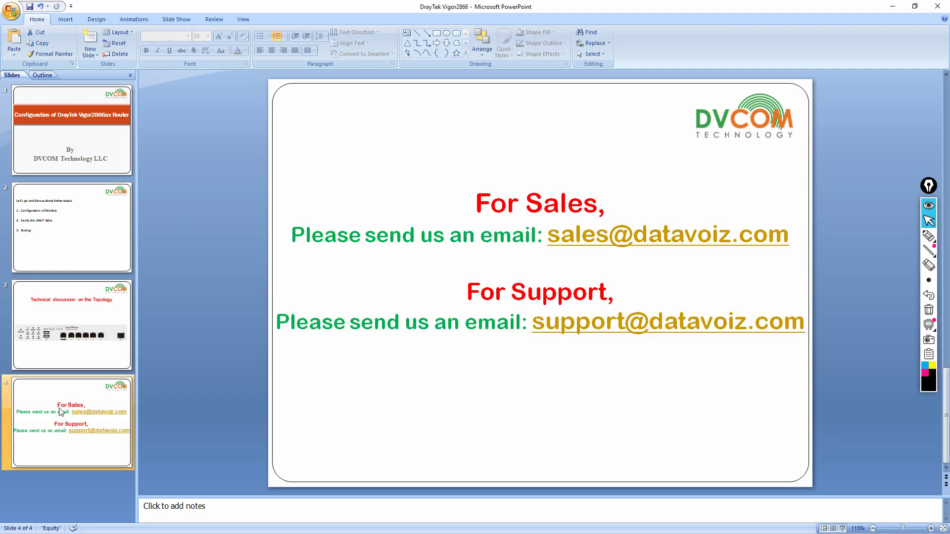